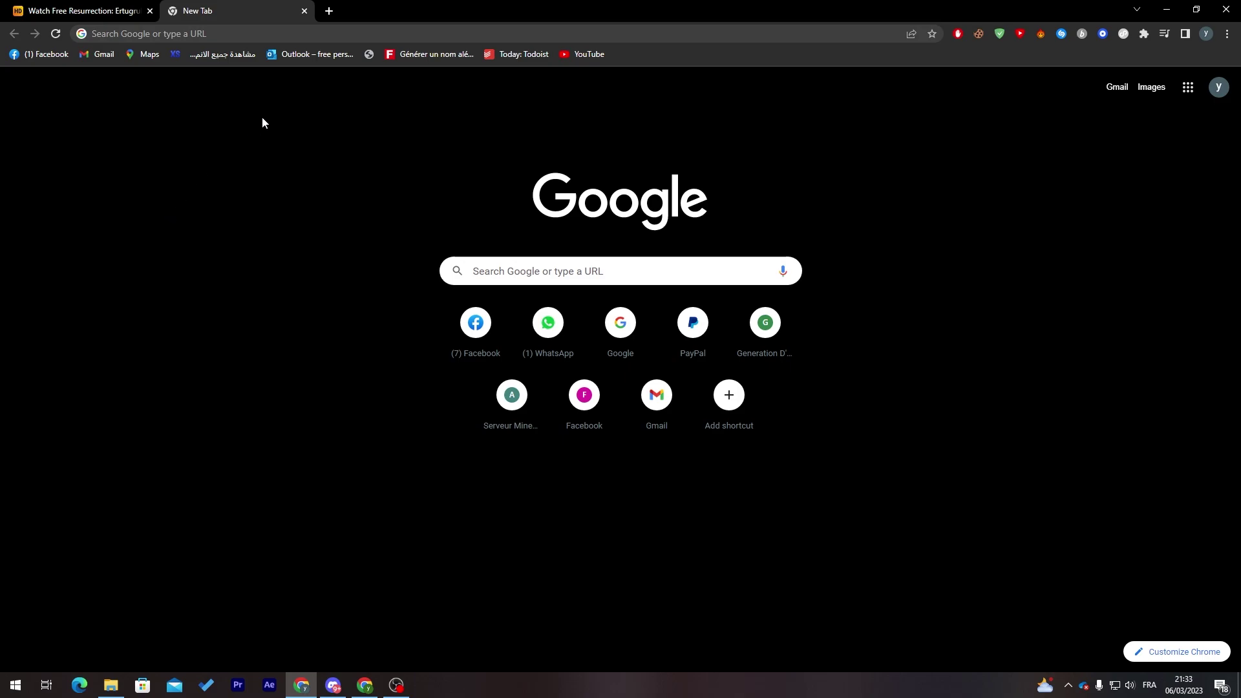
- Load localhost in Chrome and open the WordPress site from the Bitnami page
left_click(359, 35)
type("lo")
key("Return")
left_click(397, 688)
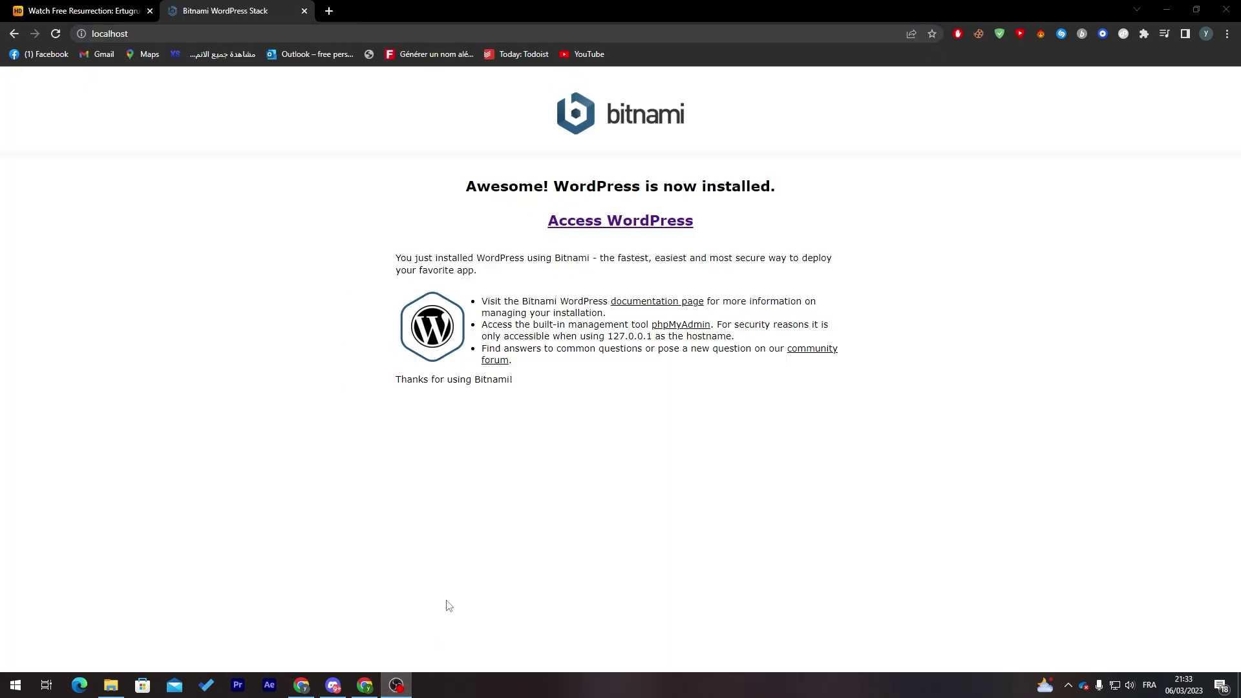
left_click(576, 221)
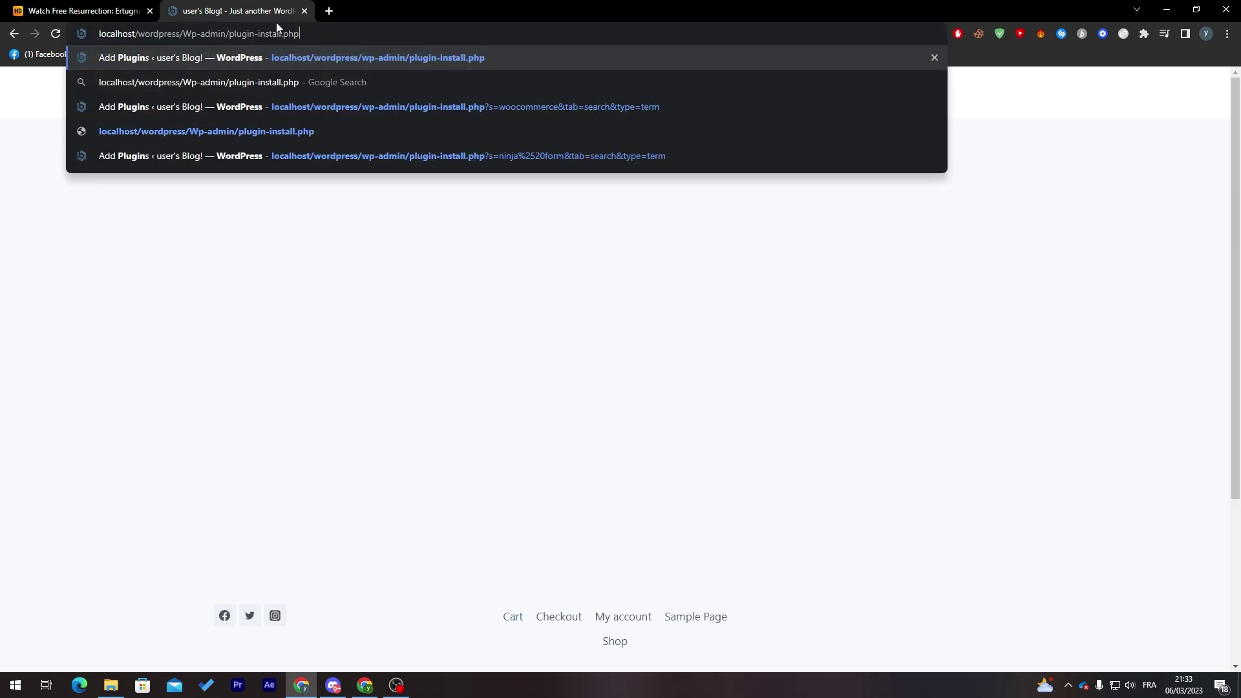
- Trim the address to localhost/wordpress/wp-admin/ to reach the admin login page
left_click_drag(230, 38, 300, 38)
key("BackSpace")
key("Return")
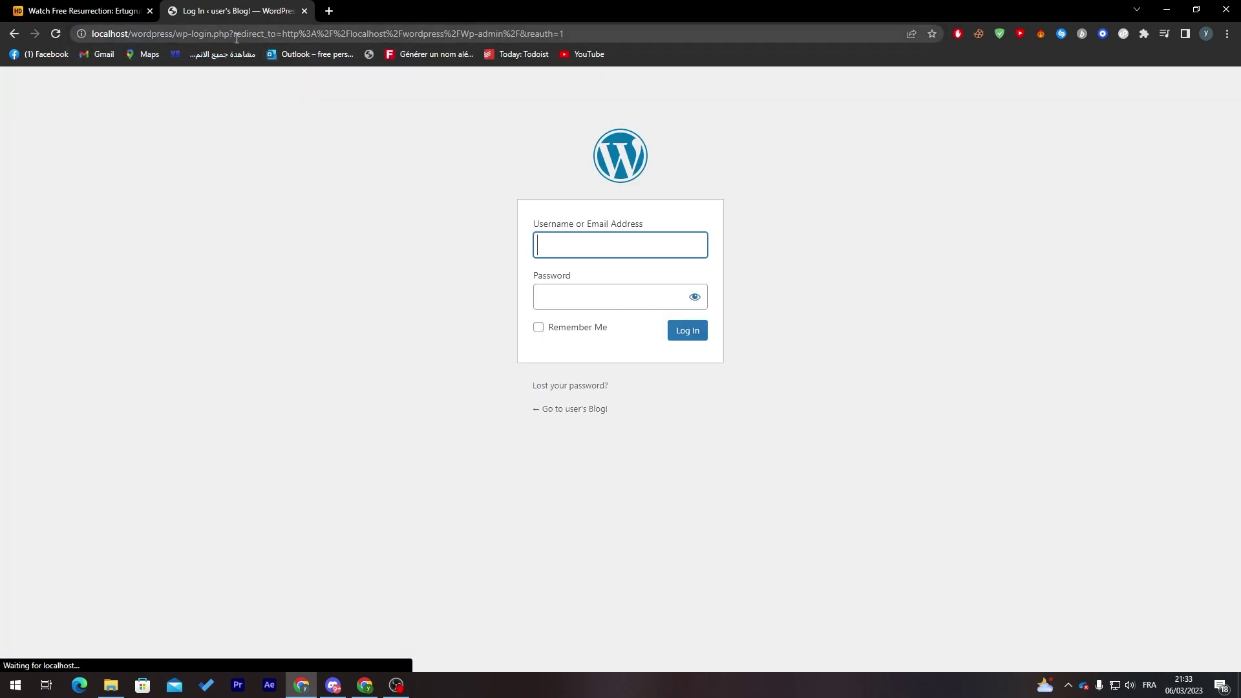
- Enter the saved admin username and password, submit the login, then enter a new password after the error
left_click(656, 256)
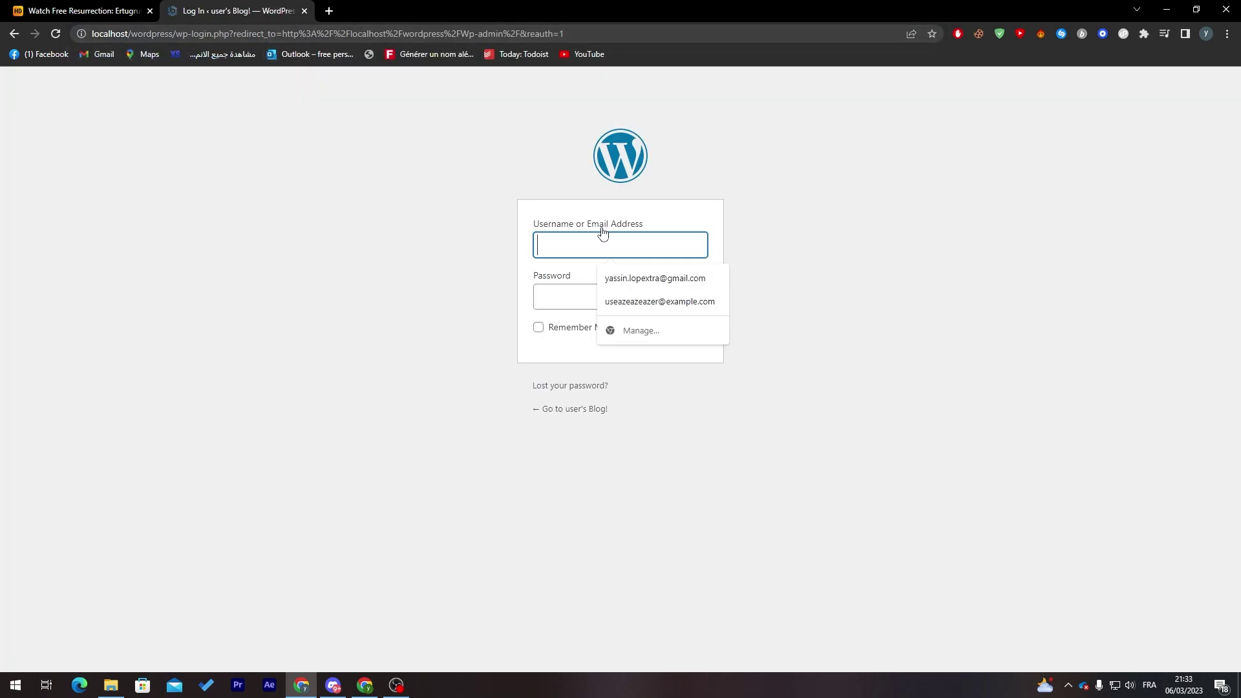
type("USER")
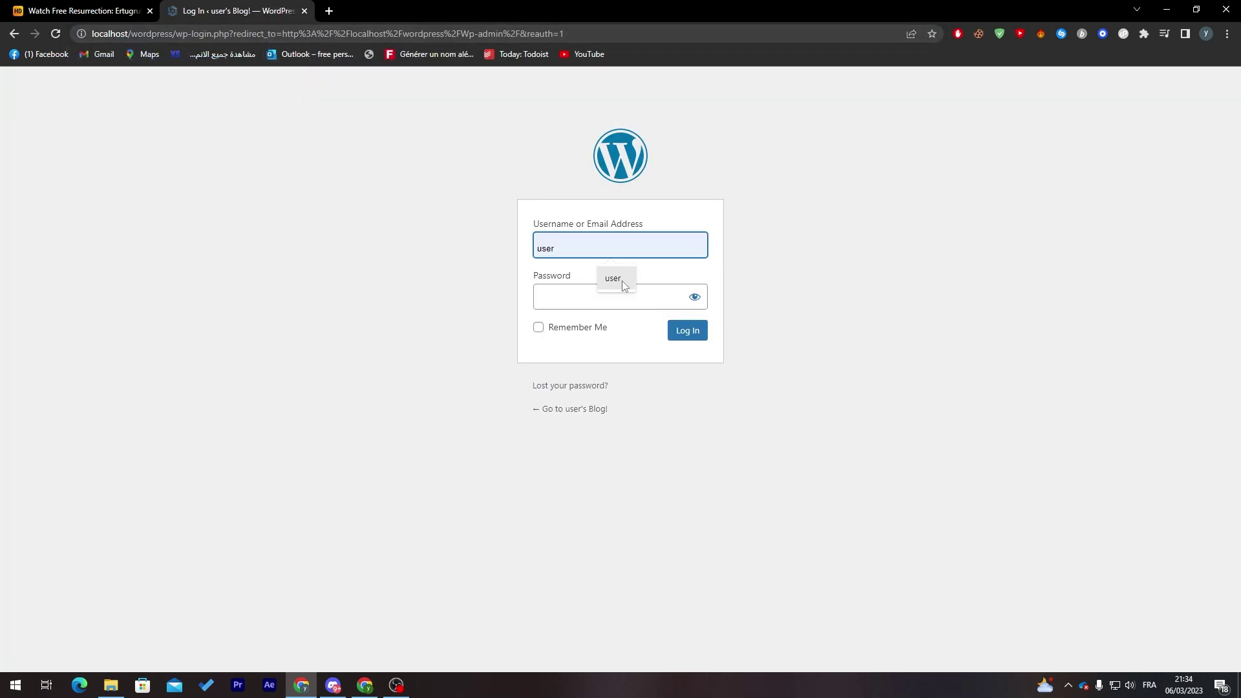
left_click(617, 281)
left_click(601, 296)
type("user")
left_click(703, 337)
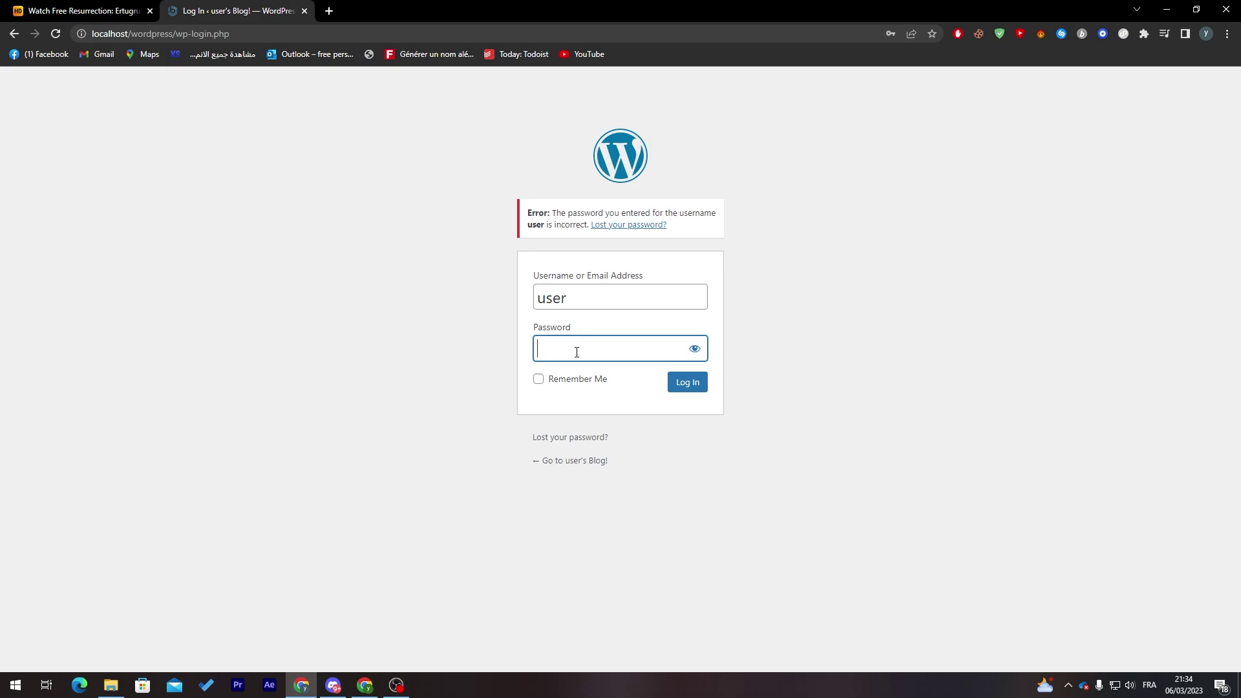
type("1234")
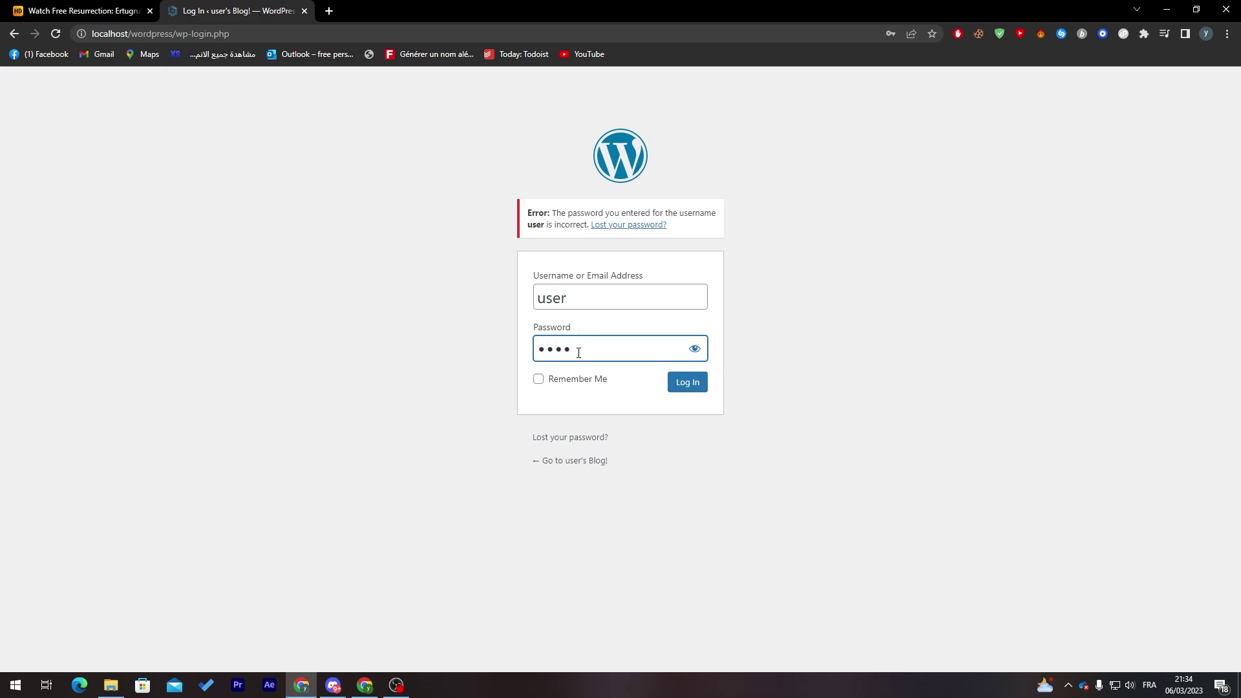
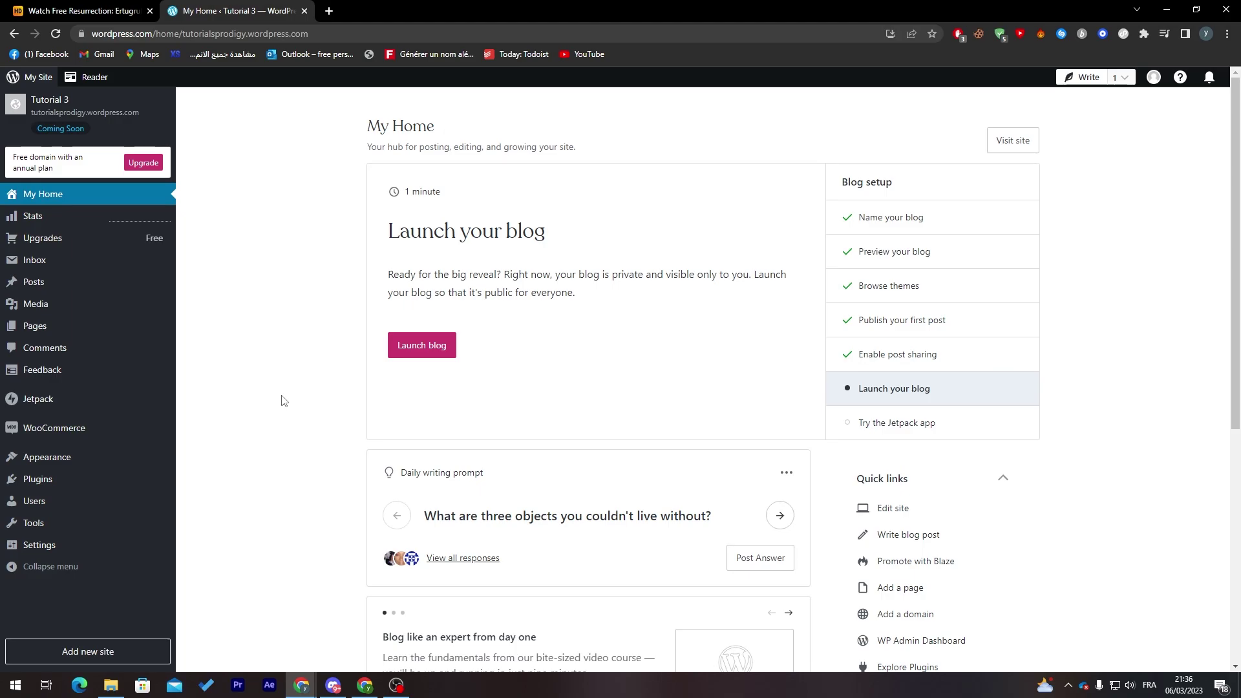
- Search the plugins for 'woocommerce', open the WooCommerce plugin card, then open WooCommerce store setup
left_click(58, 485)
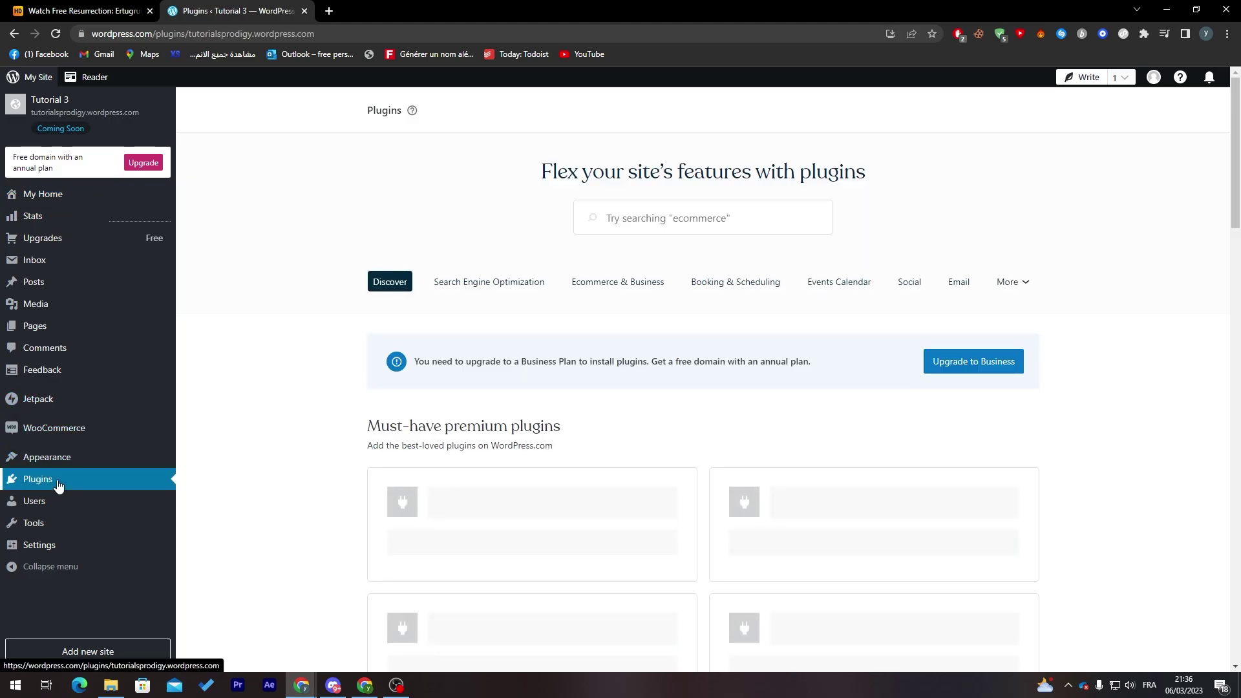
left_click(707, 228)
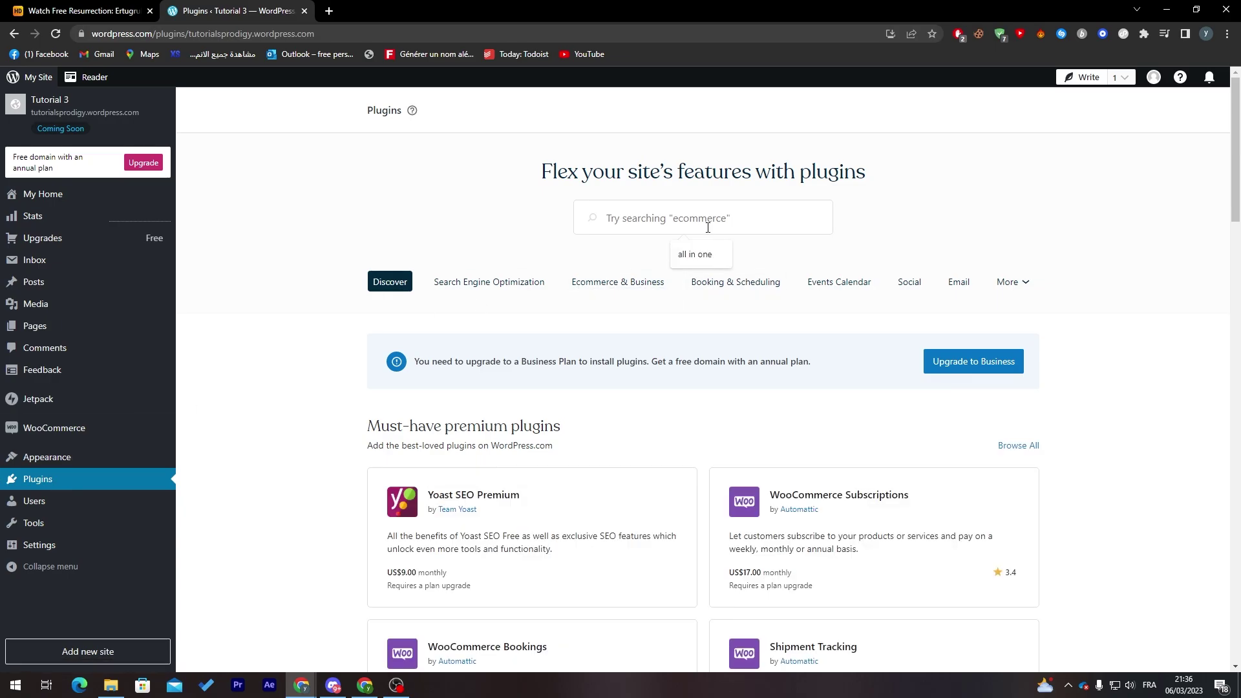
type("wooc")
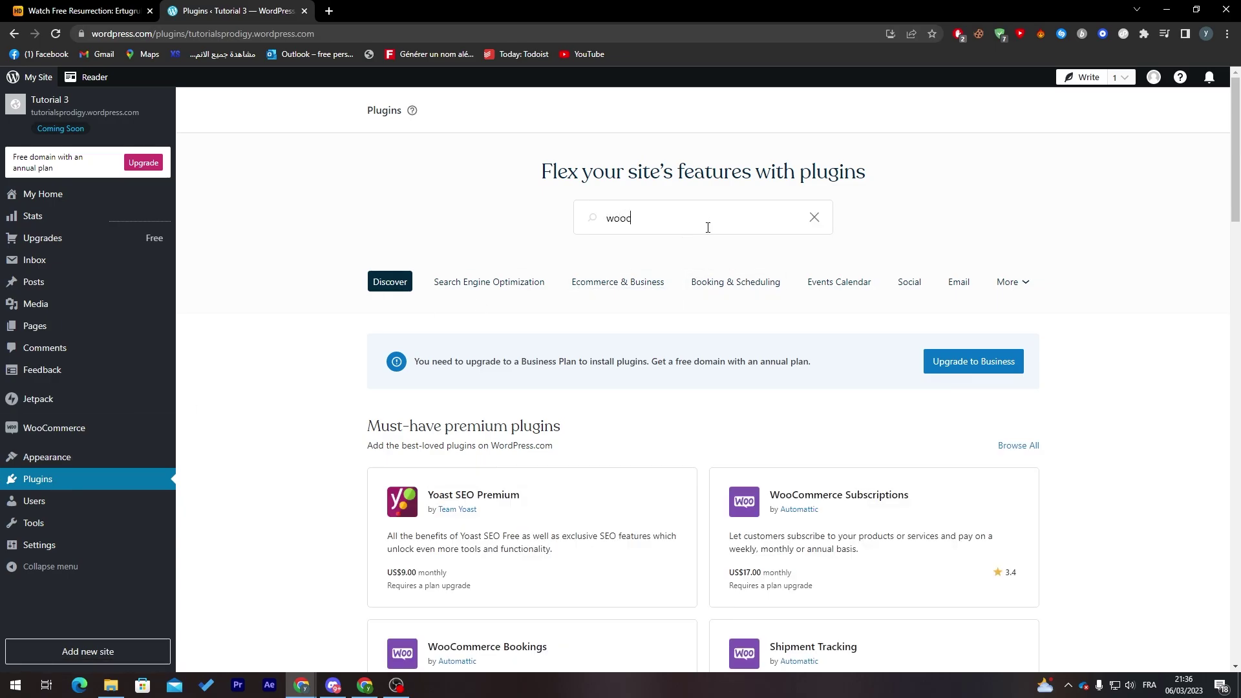
type("ommerce")
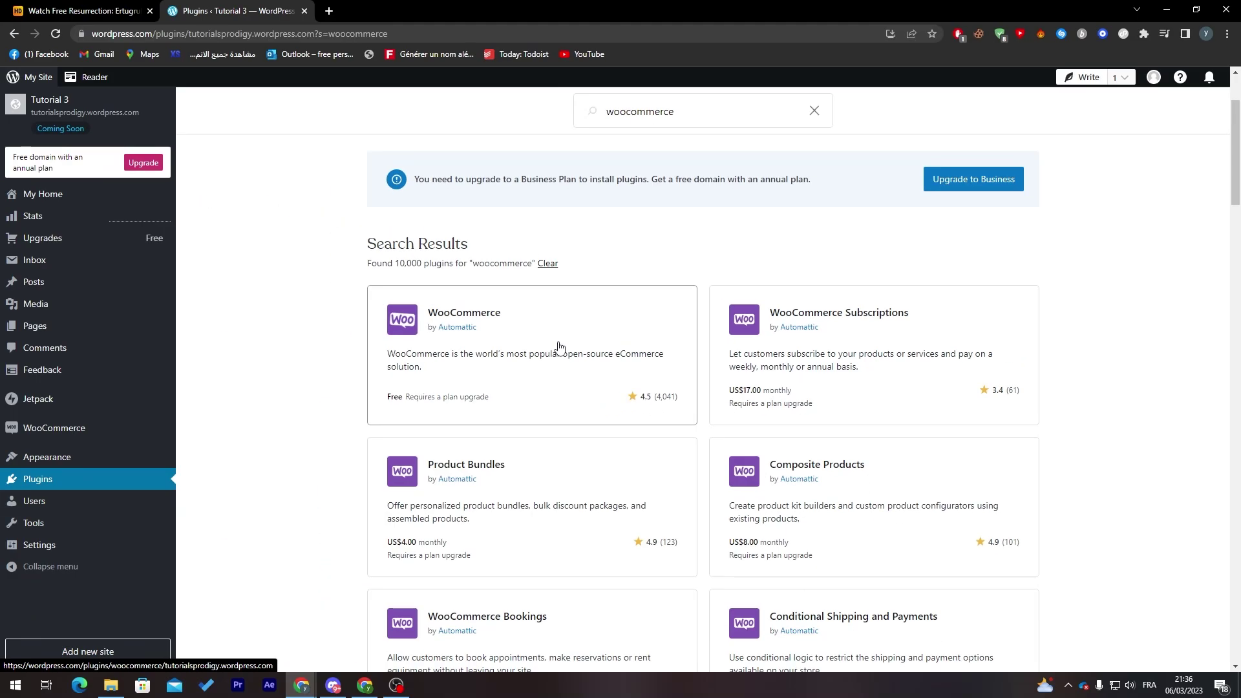
left_click(560, 347)
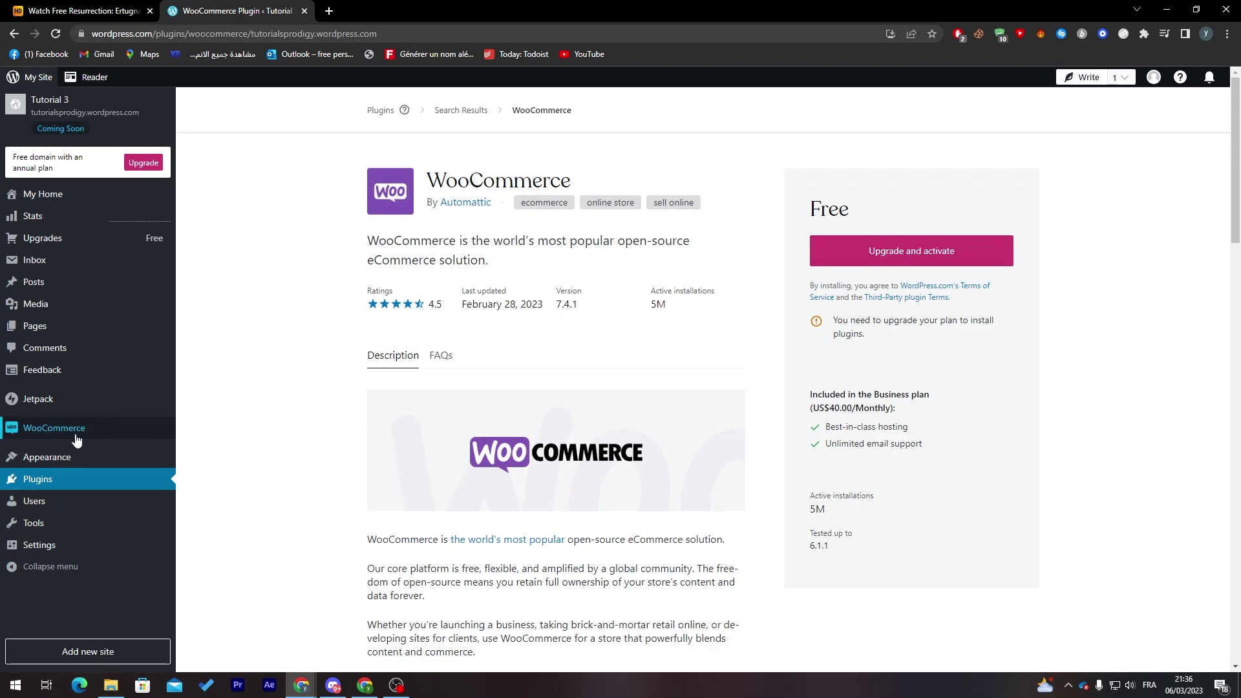
left_click(51, 432)
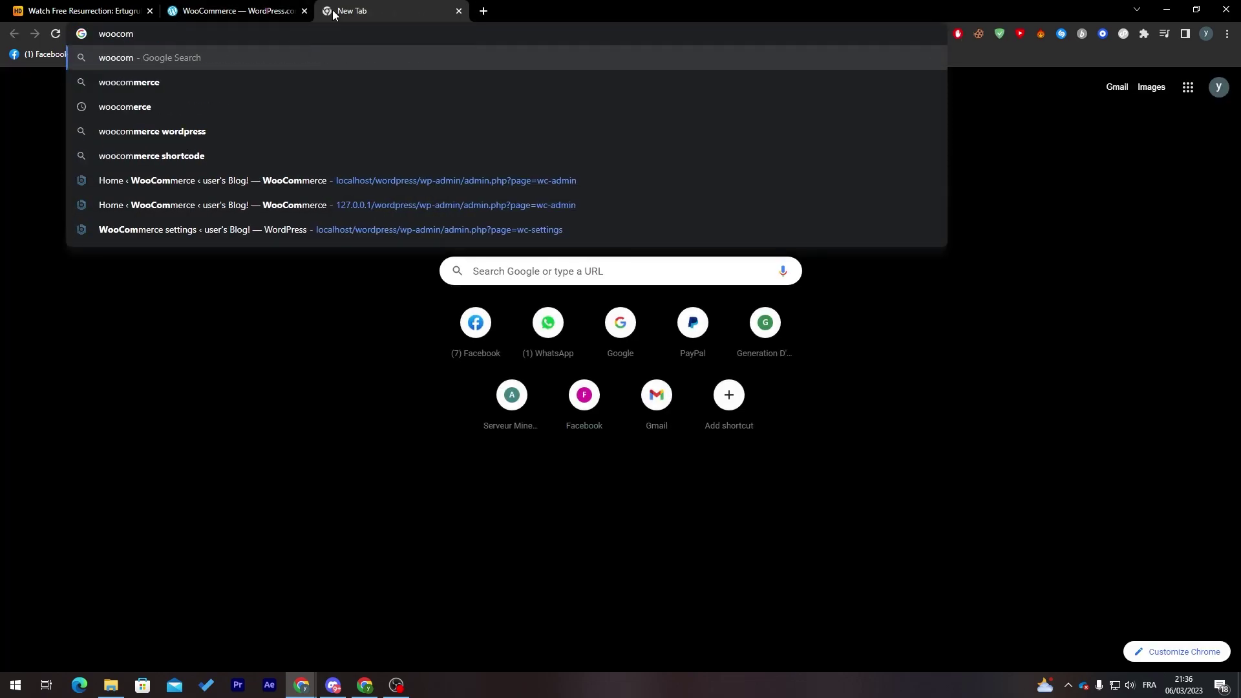
- Search Google for 'woocommerce' and follow the WooCommerce result to its sign-in page
type("merce")
key("Return")
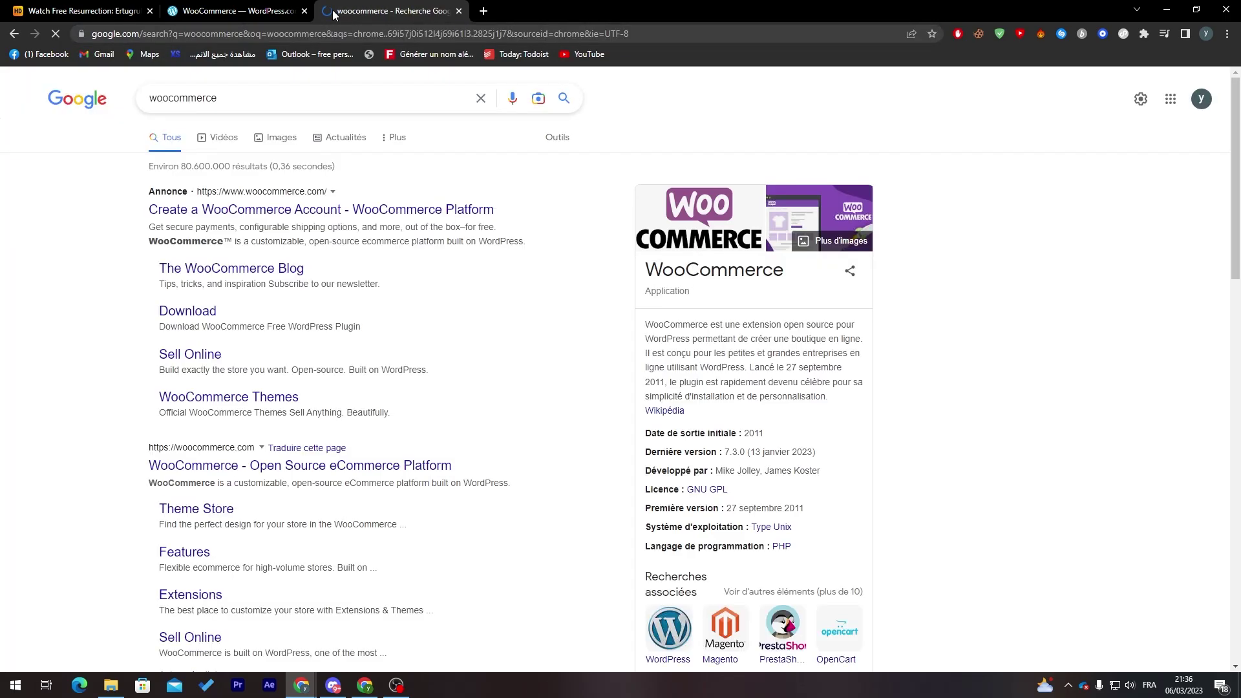
left_click(234, 216)
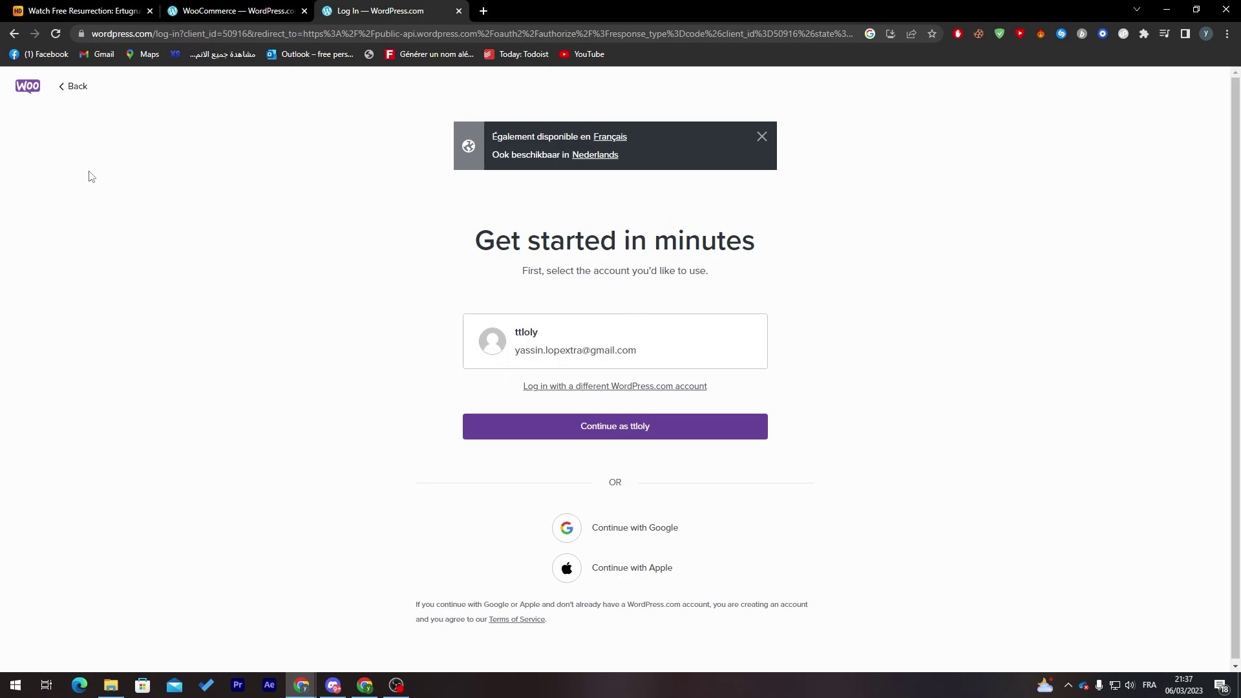
- Continue with the existing WordPress.com account and approve WooCommerce.com's access
left_click(589, 429)
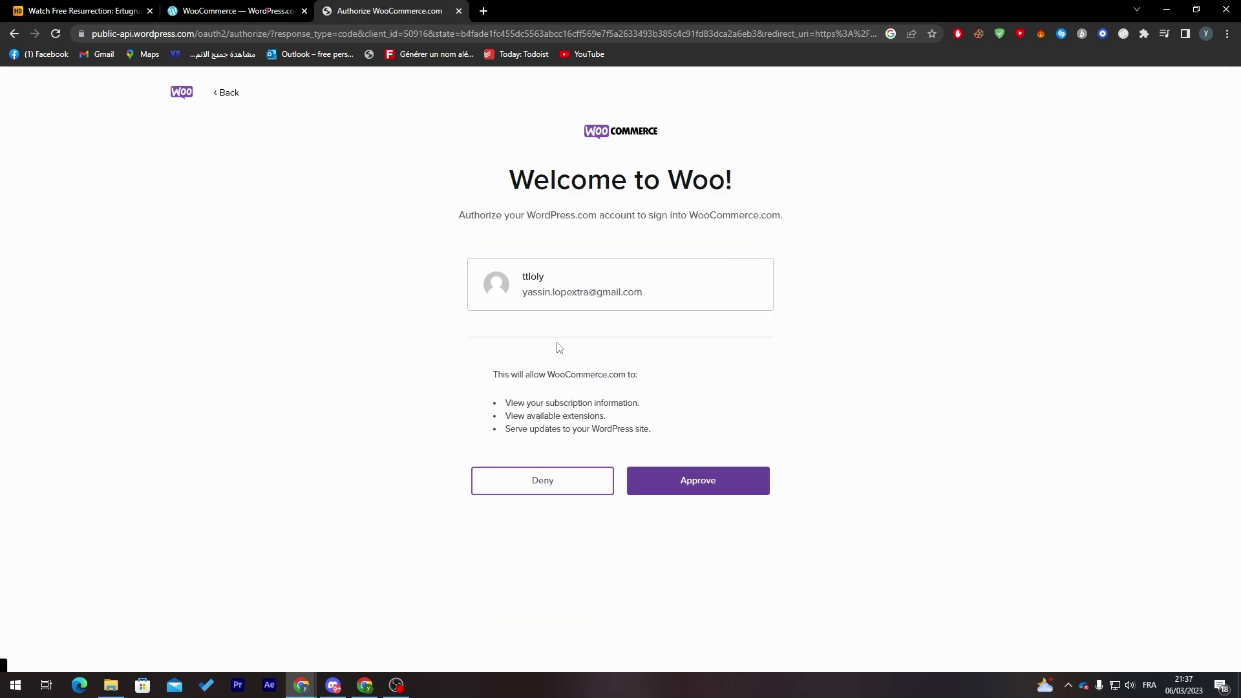
left_click(689, 482)
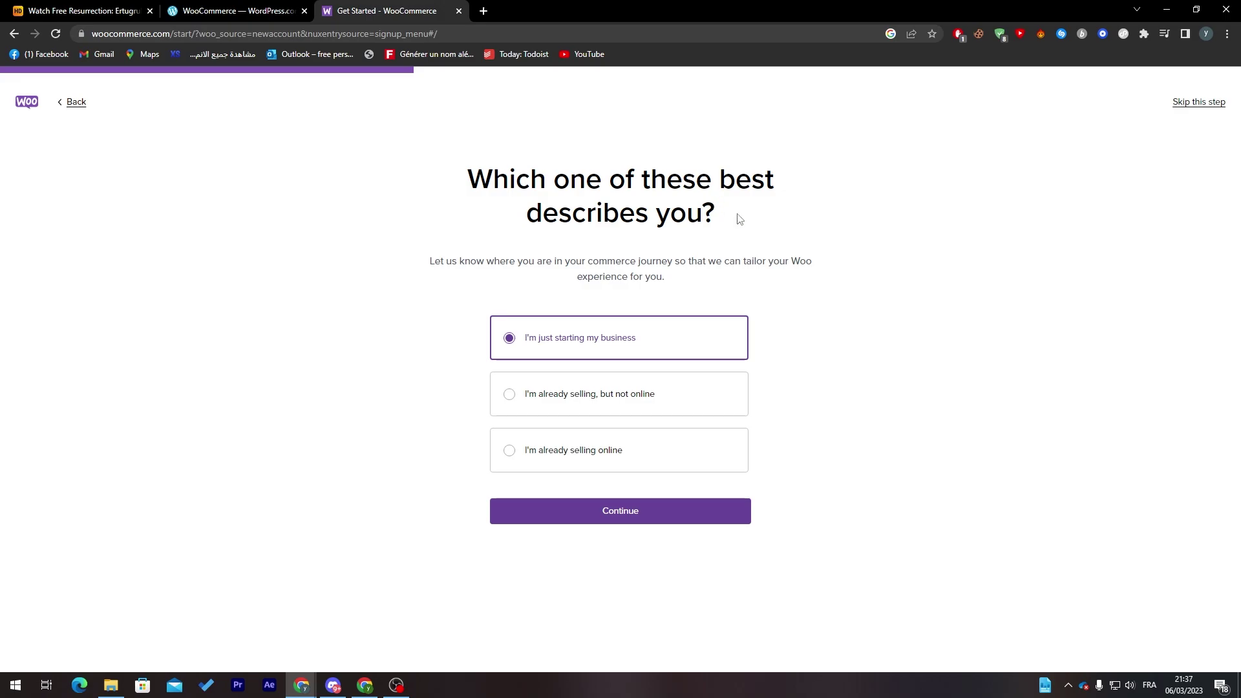
- Name the store 'Loly products', choose the Software industry, and continue
left_click(682, 510)
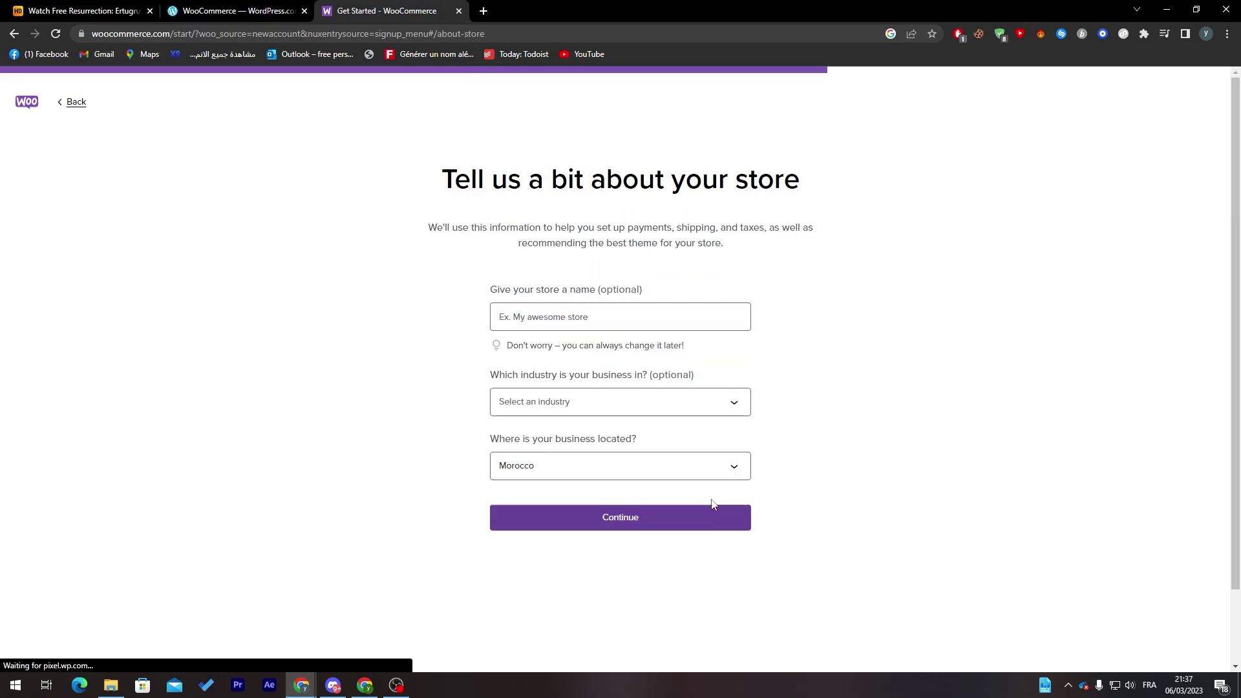
left_click(615, 316)
type("Loly productsz")
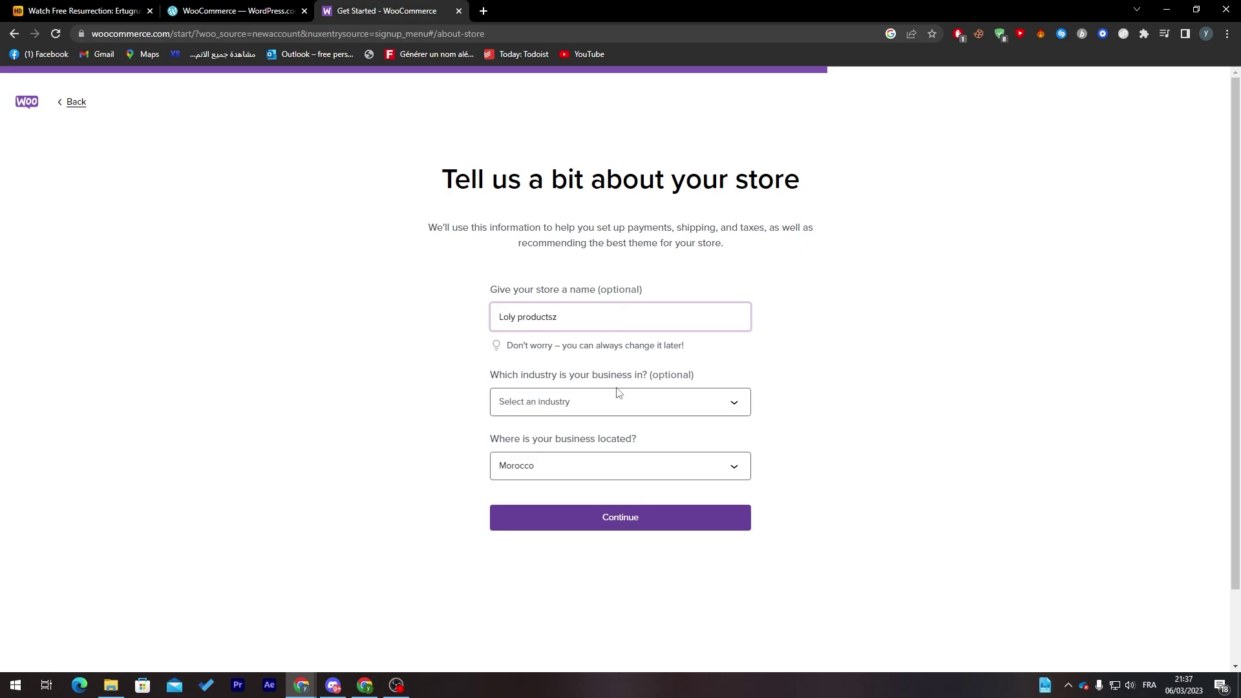
key("BackSpace")
left_click(615, 404)
left_click(625, 491)
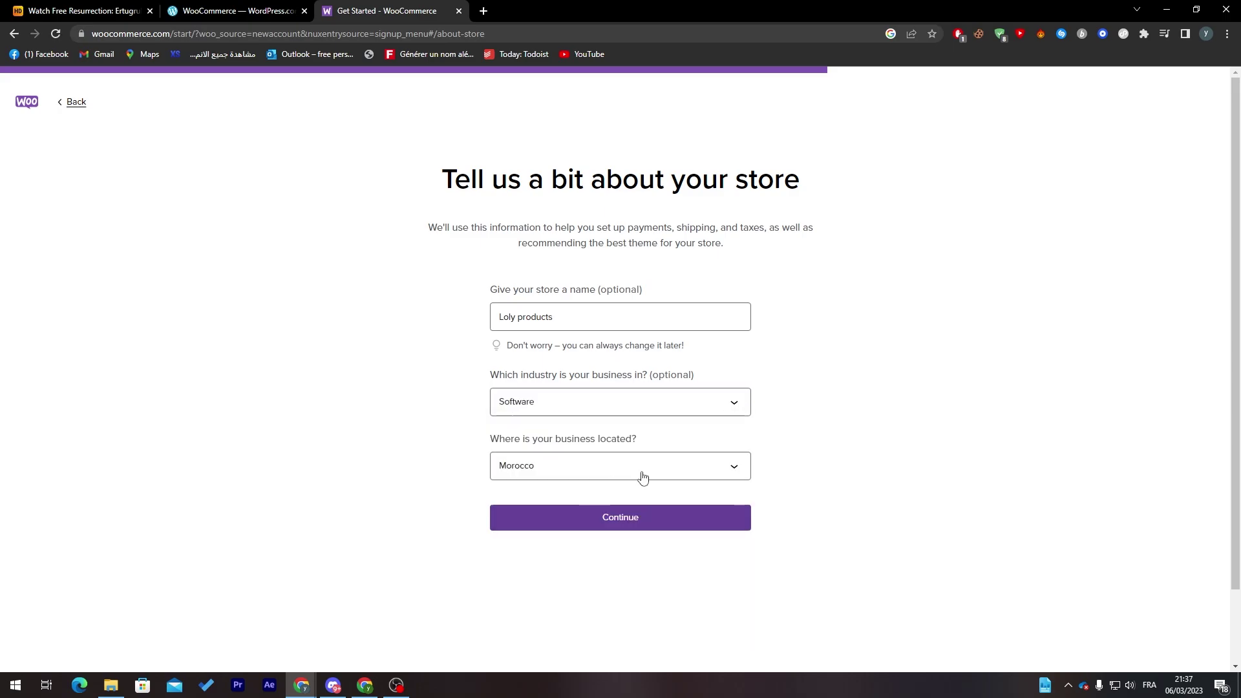
left_click(601, 515)
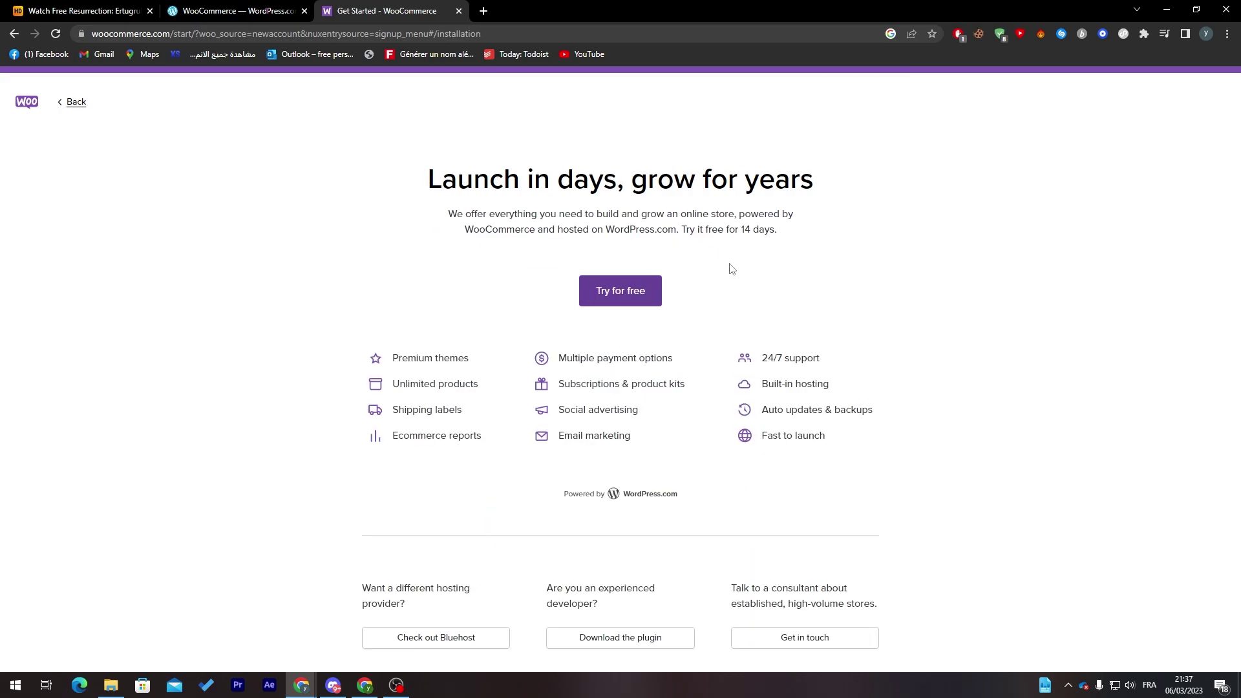
- Proceed past the free-trial offer until the new store finishes processing
left_click_drag(696, 178, 799, 180)
left_click(331, 352)
left_click_drag(375, 388, 538, 406)
left_click(538, 406)
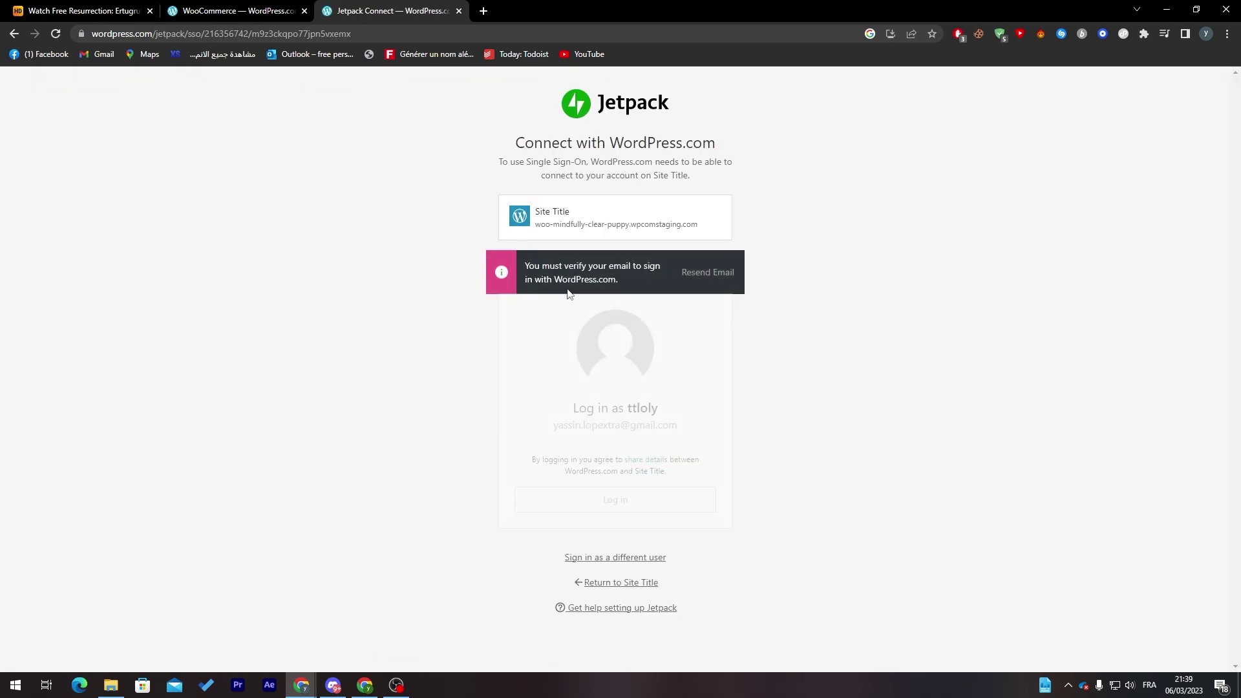
- Resend the verification email, activate the account from Gmail, and log in to the trial store
left_click(707, 278)
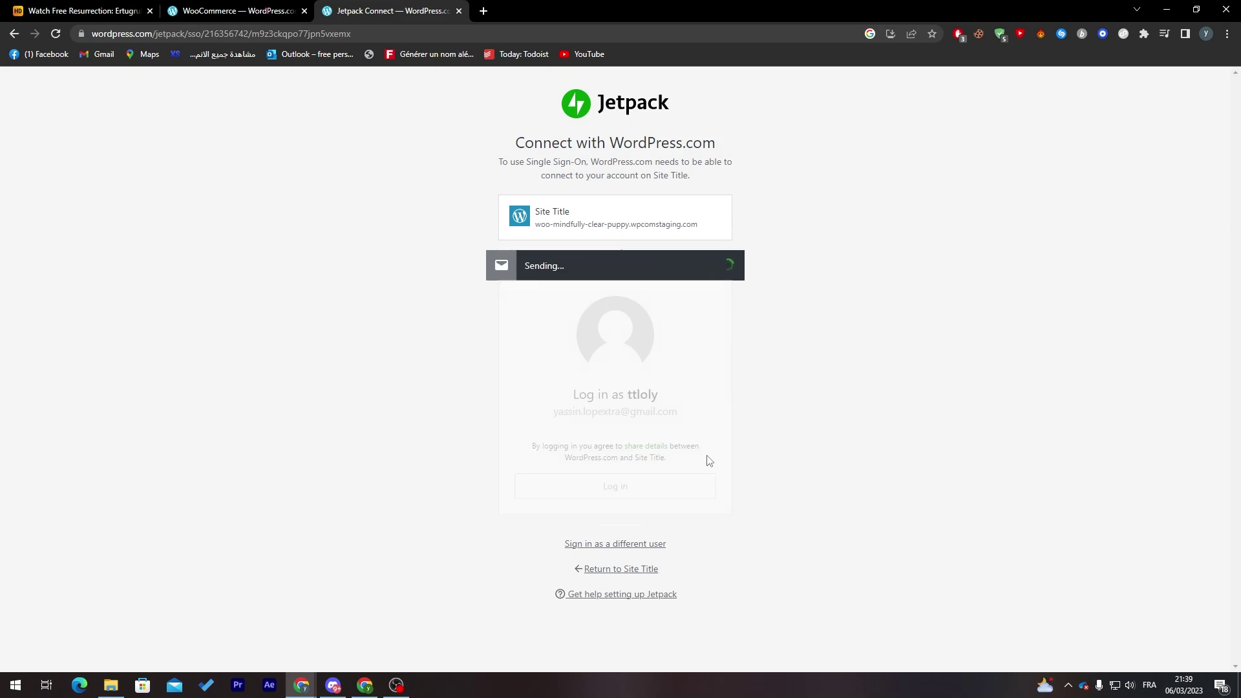
left_click(488, 10)
type("gmail")
key("Return")
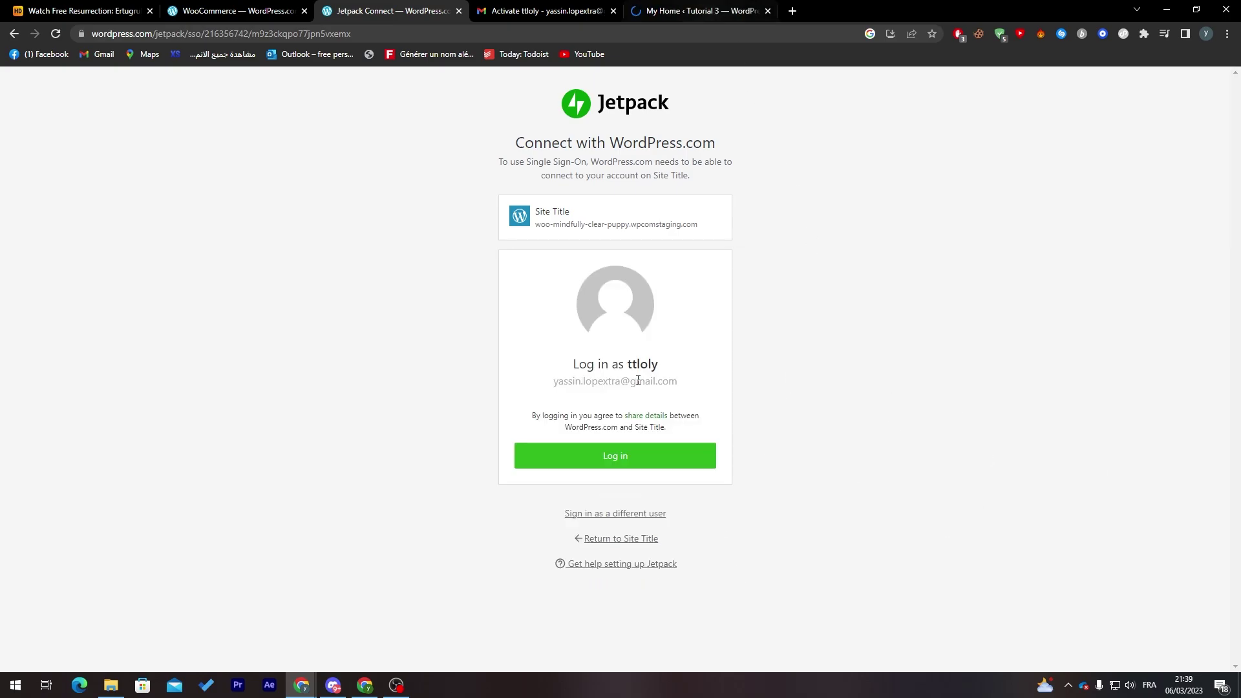
left_click(625, 456)
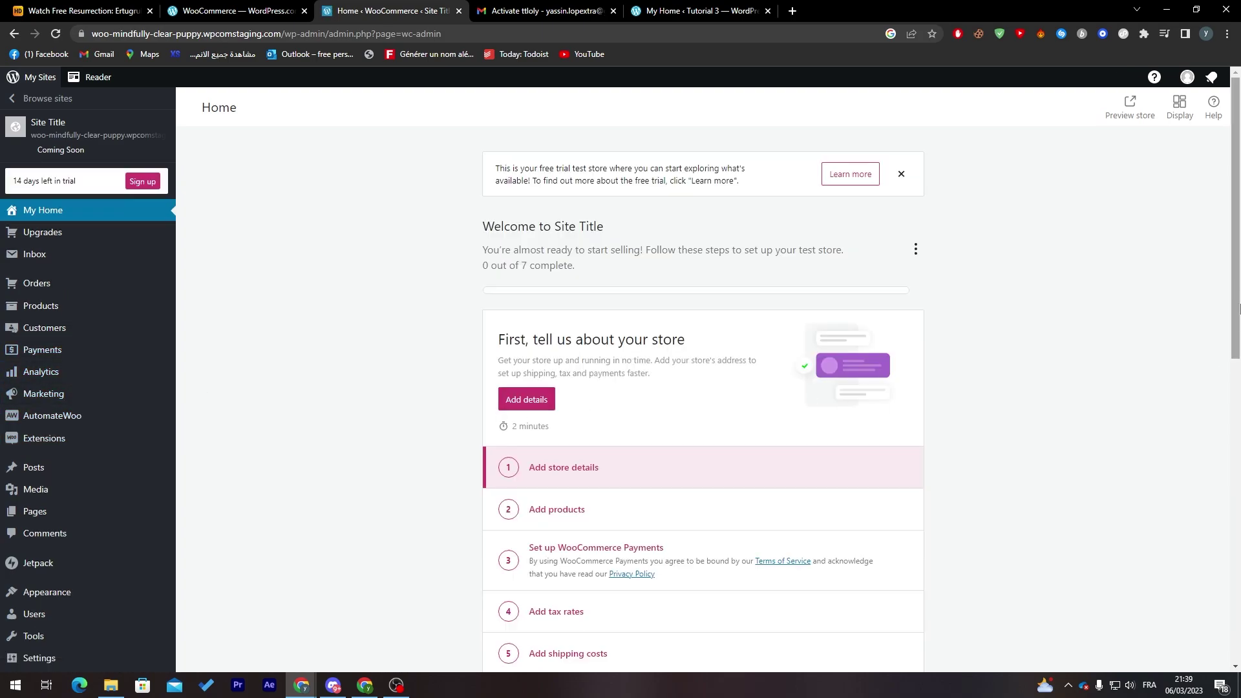
- Start the Set up WooCommerce Payments task from the Home checklist, briefly checking Help while it loads
scroll(646, 417, "down", 2)
left_click(665, 420)
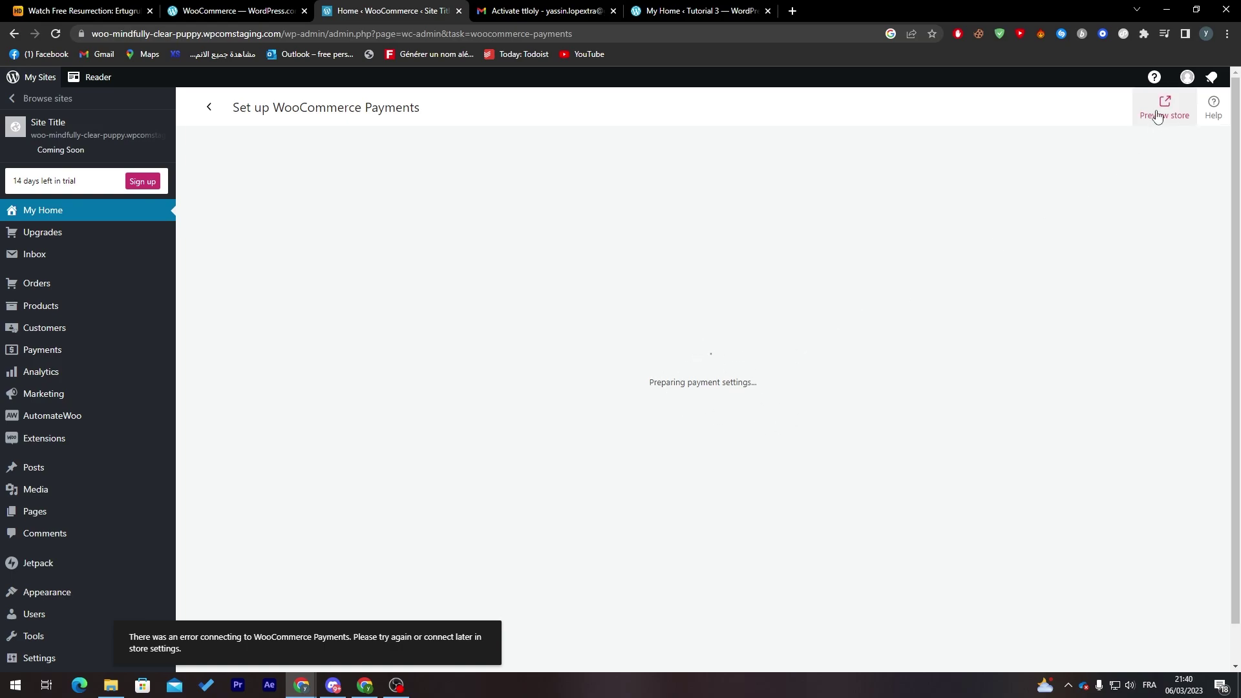
left_click(1214, 103)
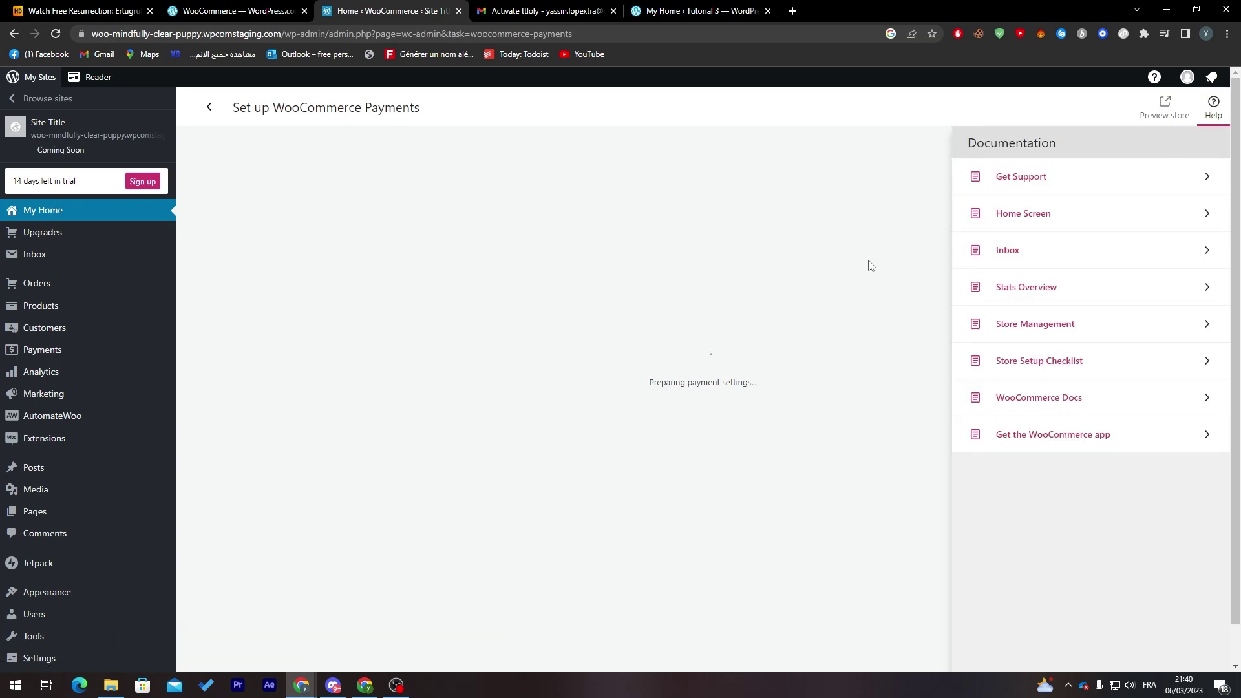
left_click(871, 265)
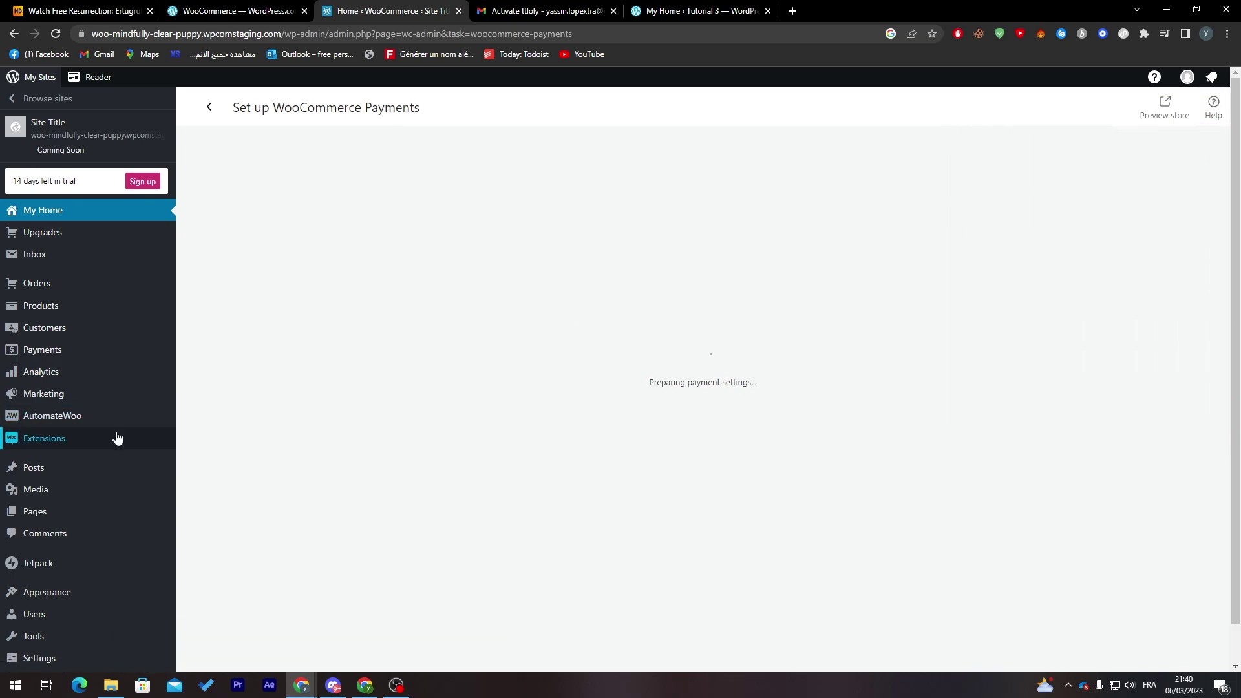
mouse_move(77, 442)
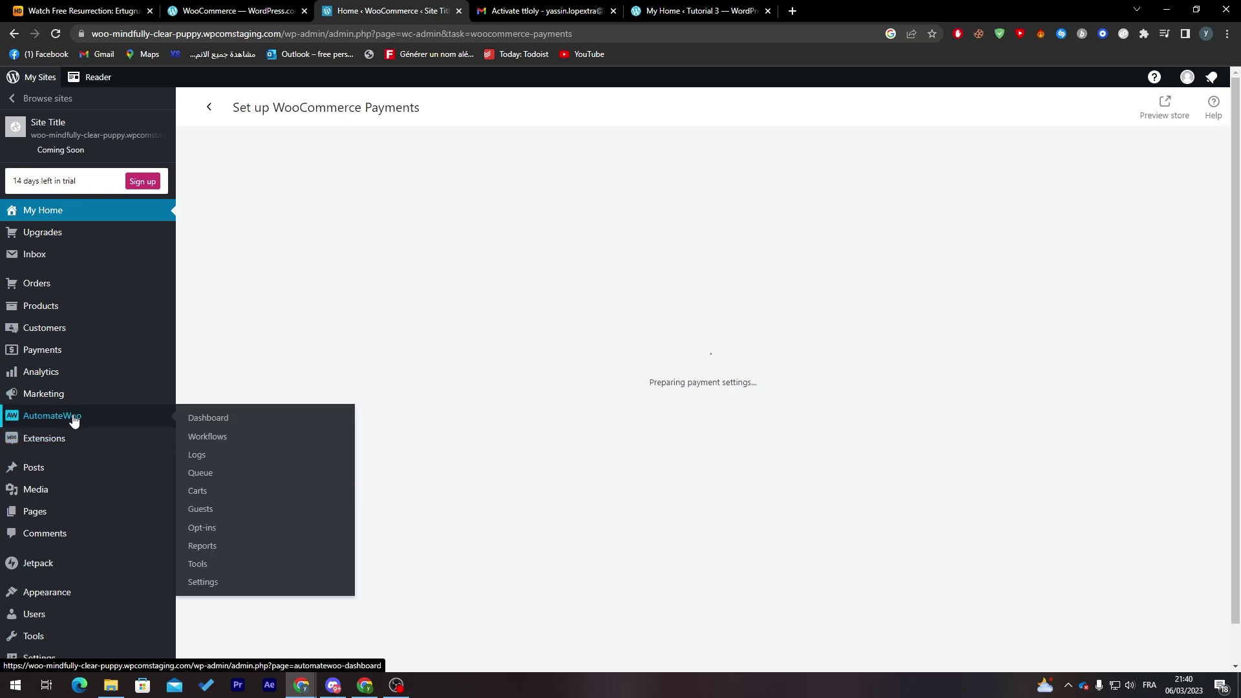
mouse_move(132, 430)
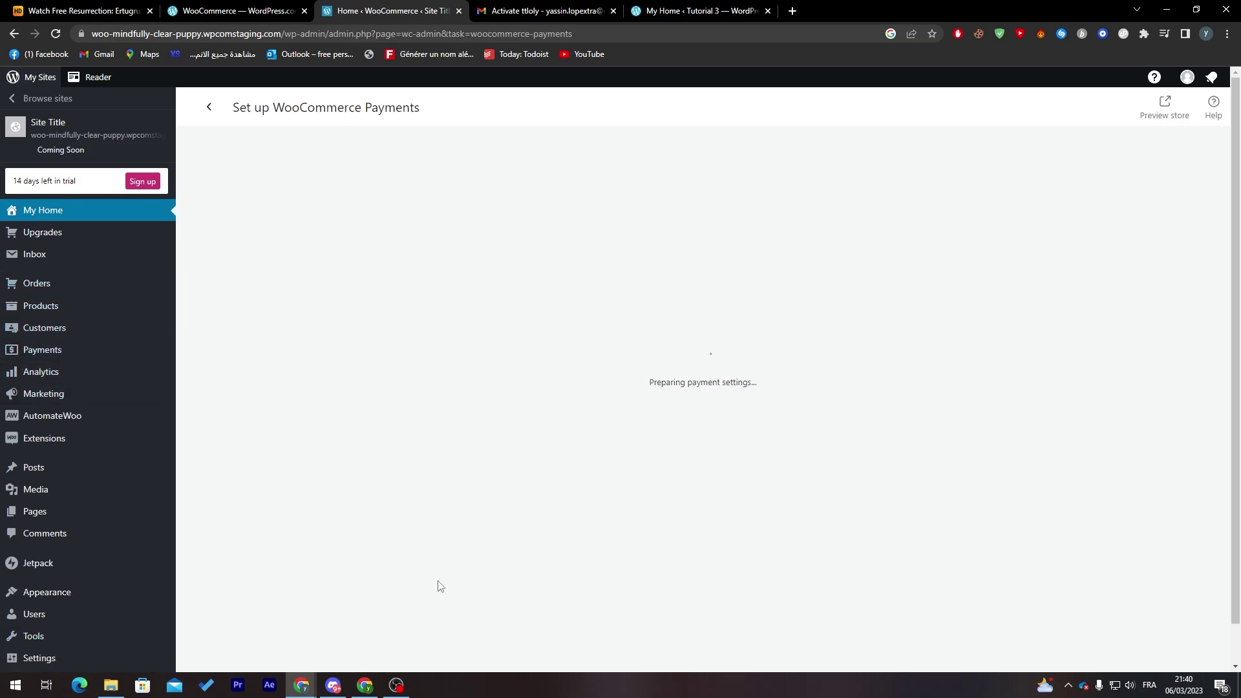
- In a new tab, search 'woocommerce' and open the WooCommerce.com site
double_click(704, 382)
left_click(792, 11)
type("woocommerce")
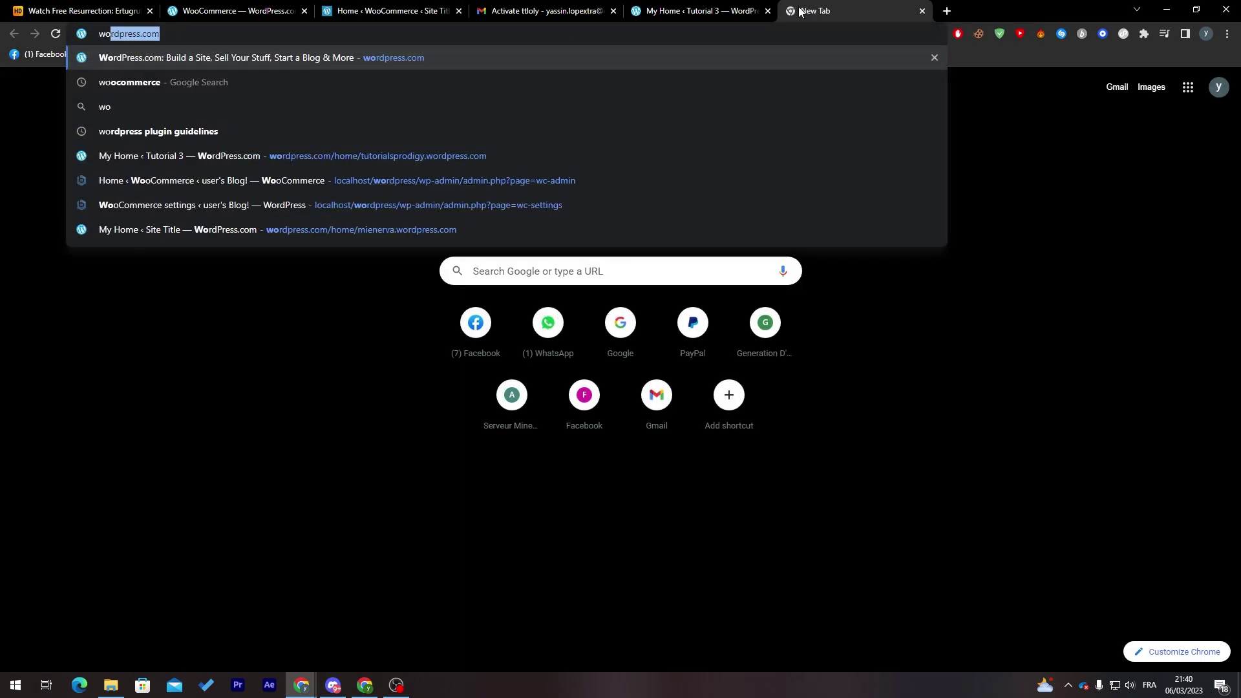
key("Return")
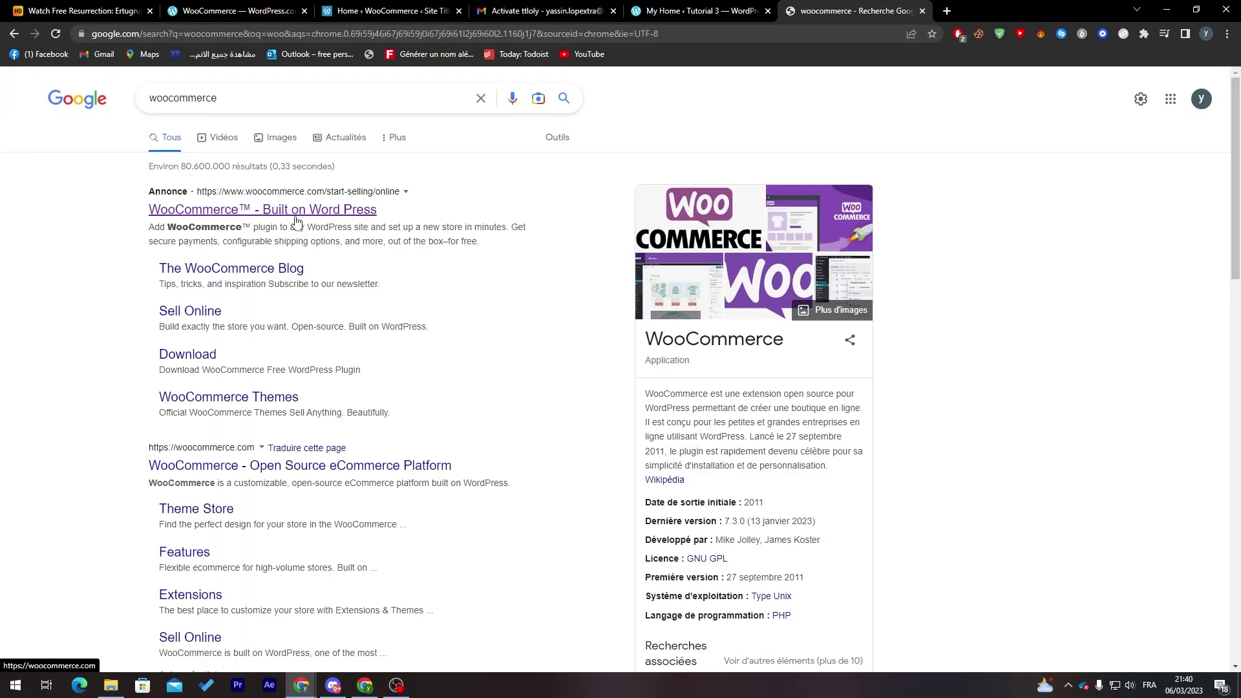
left_click(296, 219)
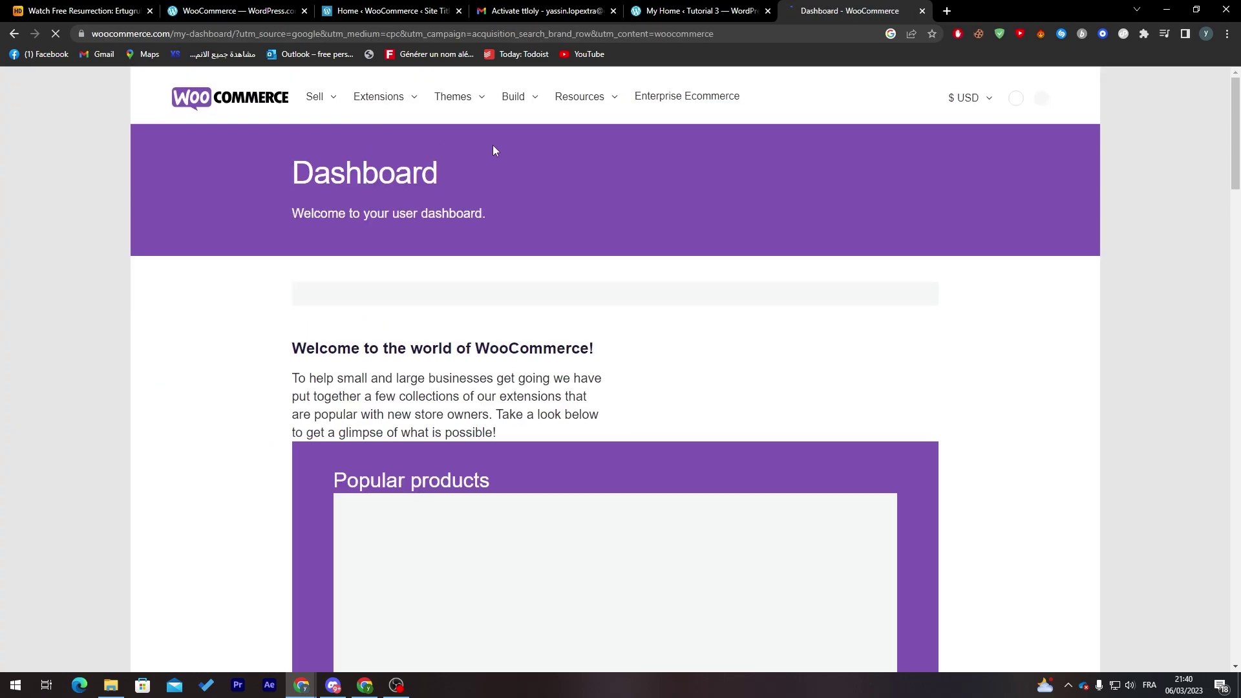
- Go to My Dashboard from the account menu and open the Payment Card page
mouse_move(367, 115)
mouse_move(1020, 104)
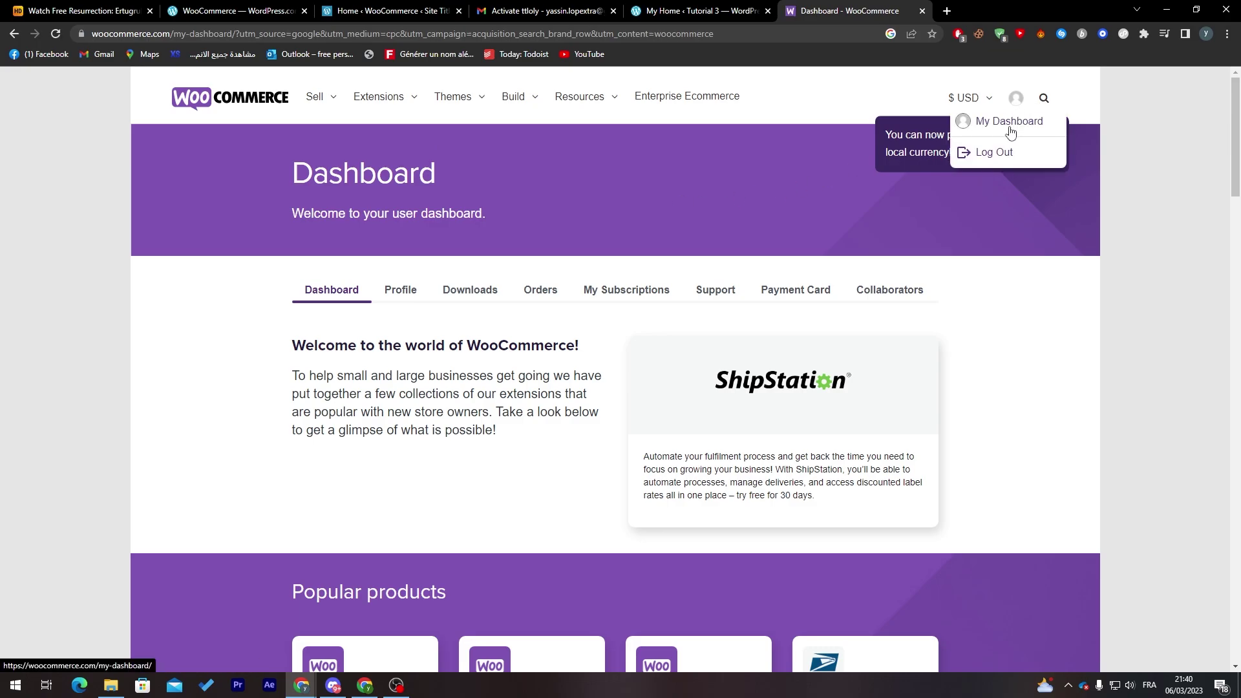
left_click(1009, 123)
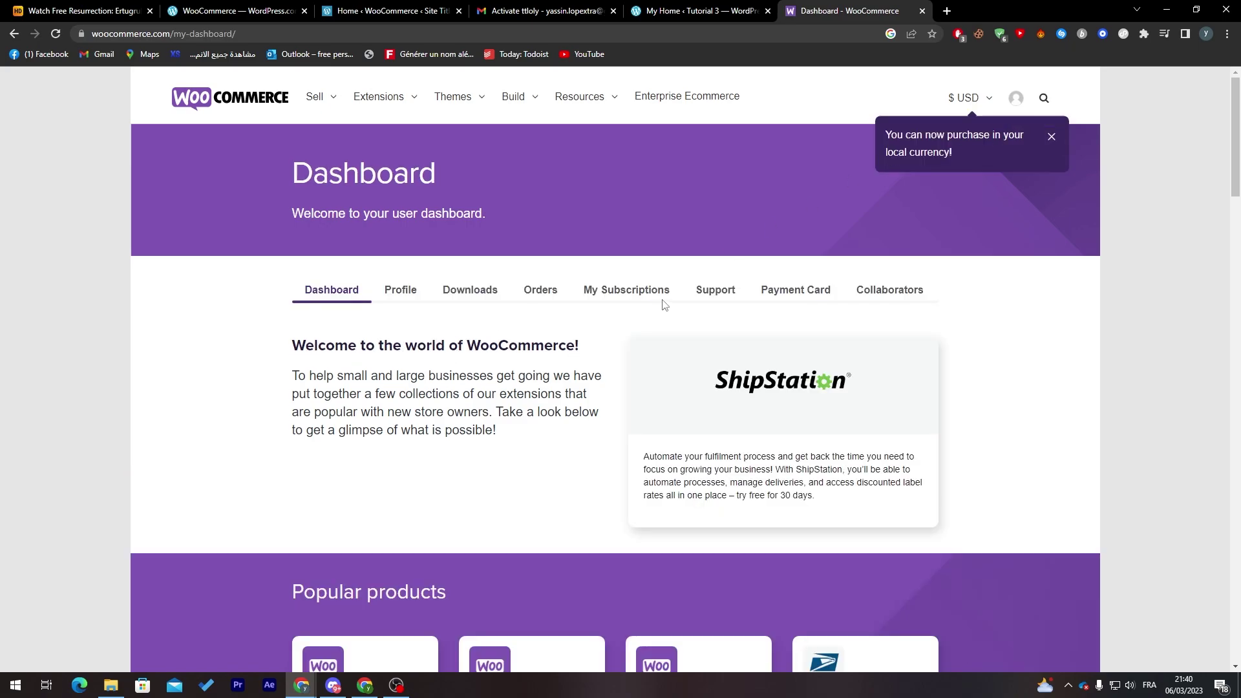
left_click(771, 301)
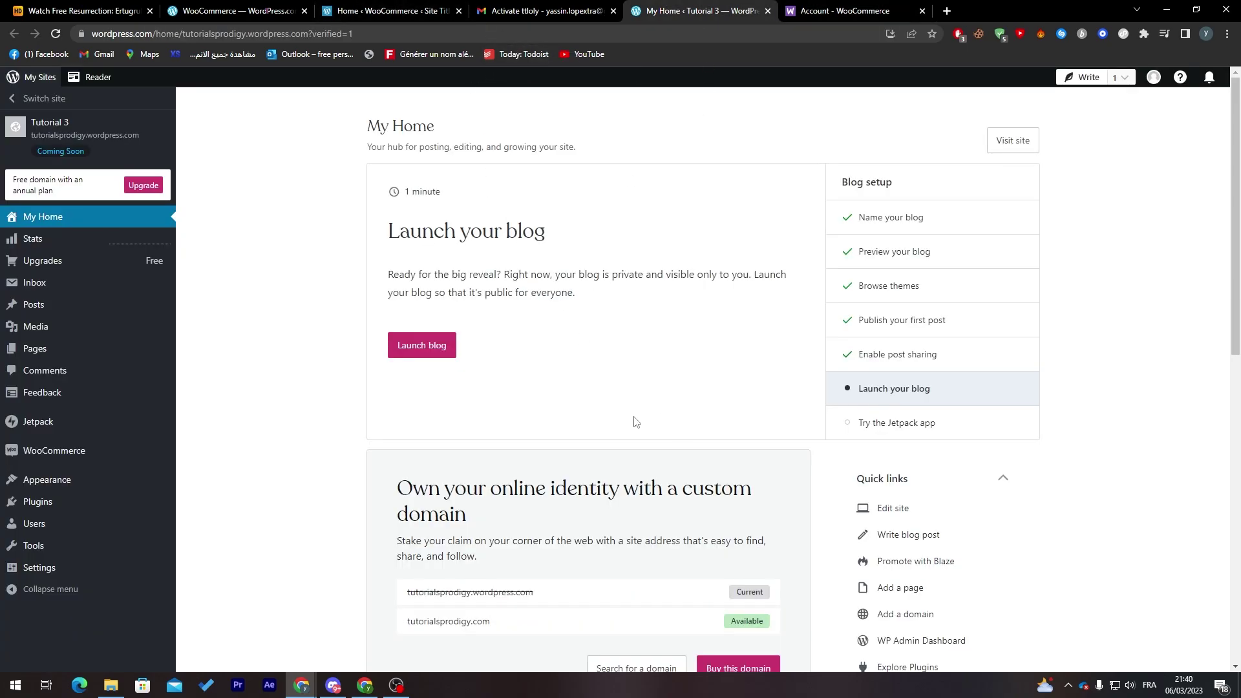
- Select the stuck 'Preparing payment settings' message and glance through the other open tabs
scroll(1167, 287, "down", 2)
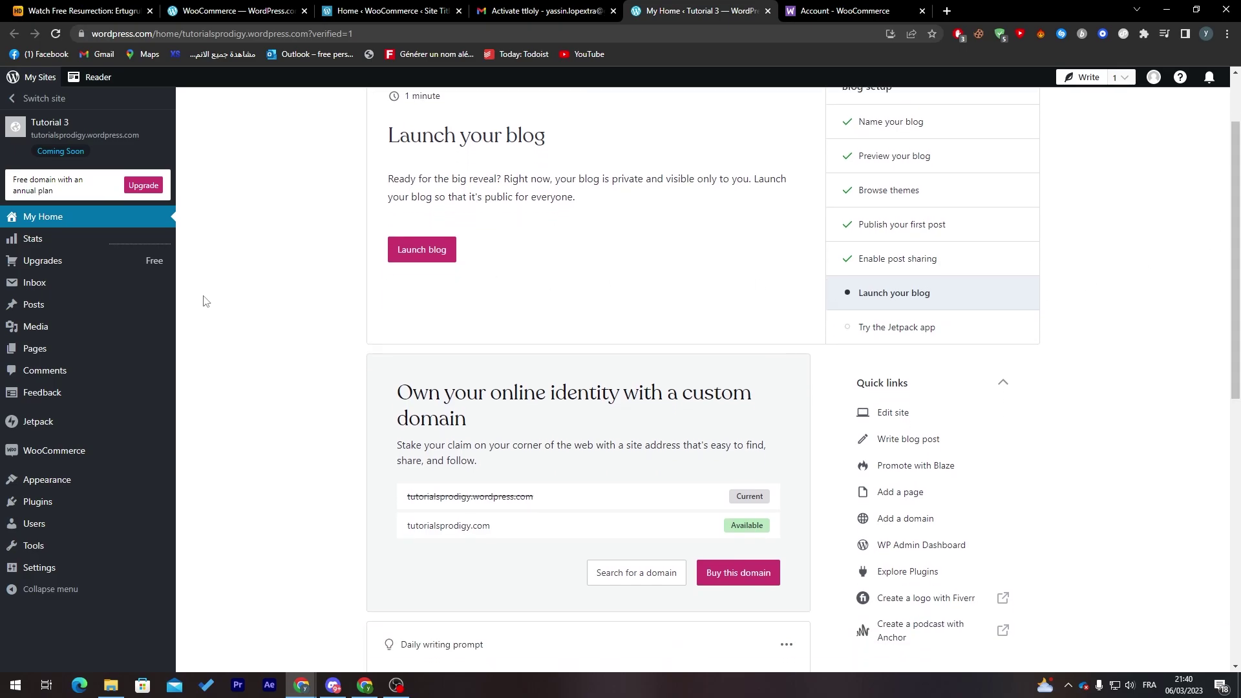
left_click(362, 11)
left_click_drag(708, 382, 665, 382)
triple_click(665, 382)
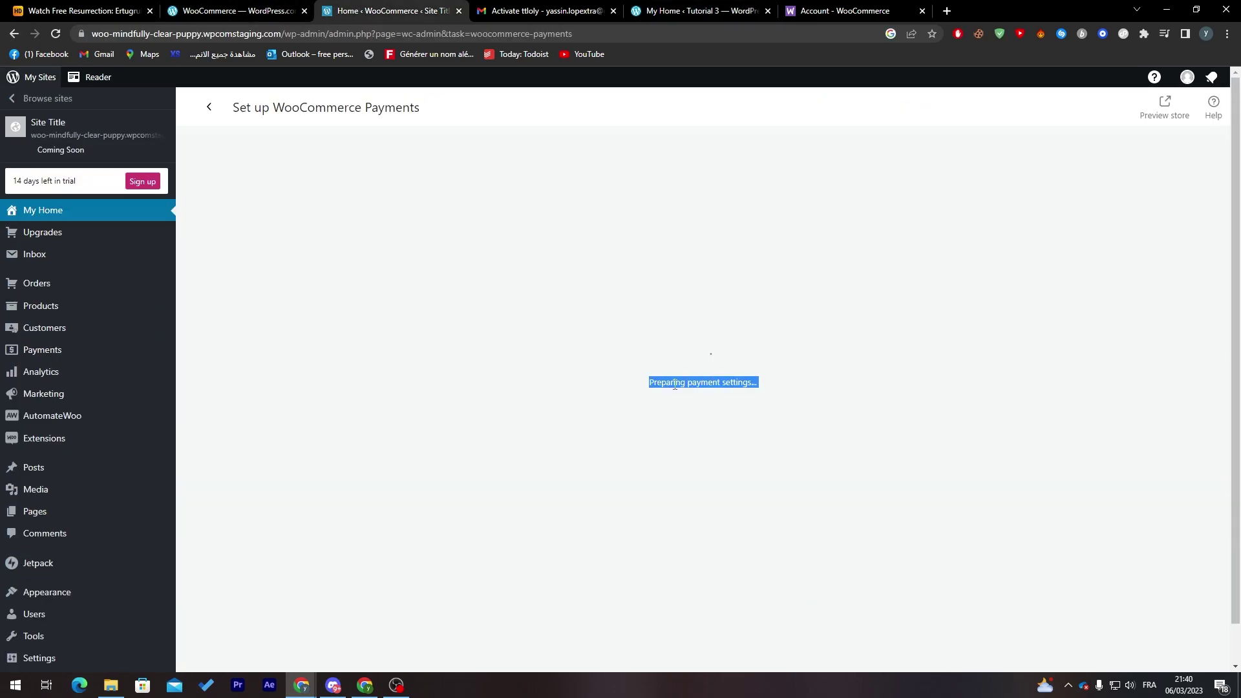
left_click(834, 10)
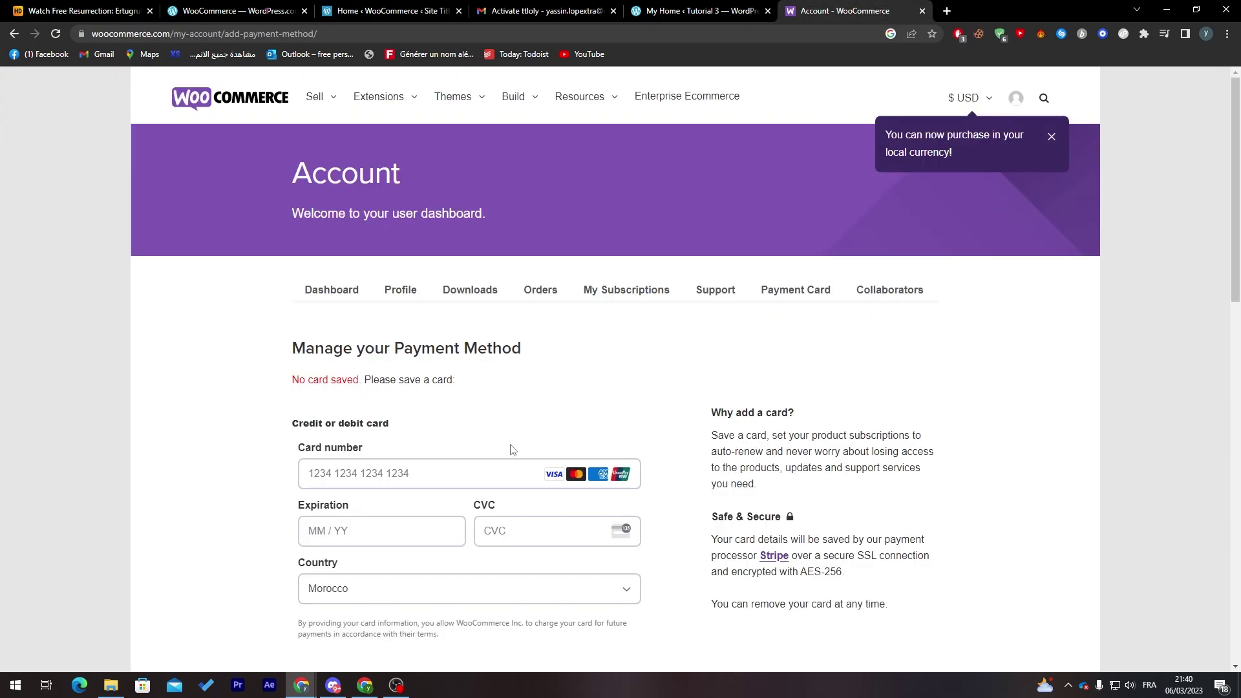
left_click(245, 11)
left_click(343, 9)
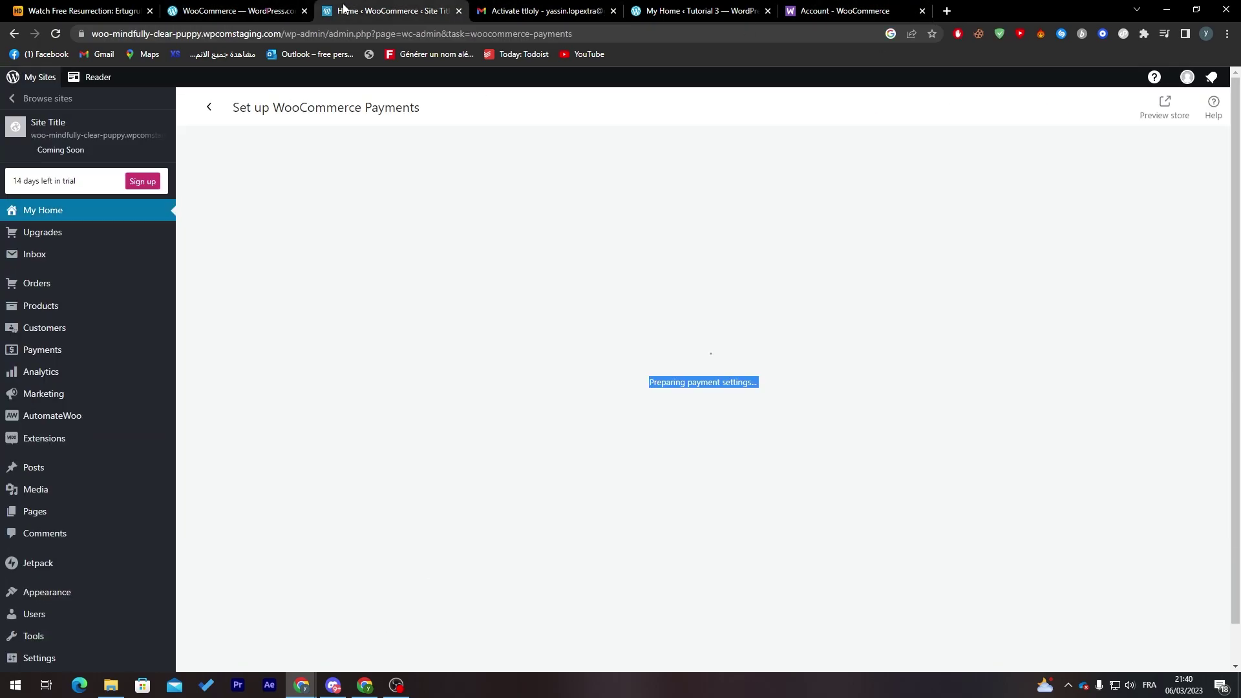
- Return to the store home, restart the Set up WooCommerce Payments task, then view the payment card page
left_click(201, 108)
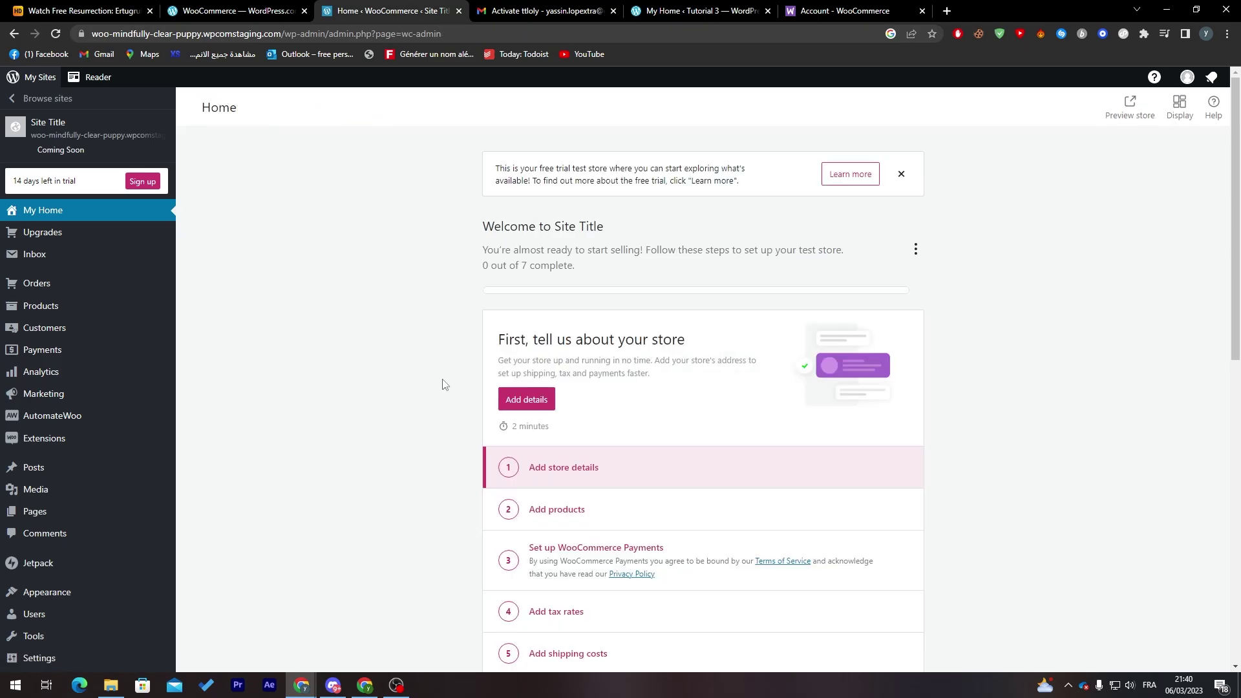
scroll(1207, 357, "down", 4)
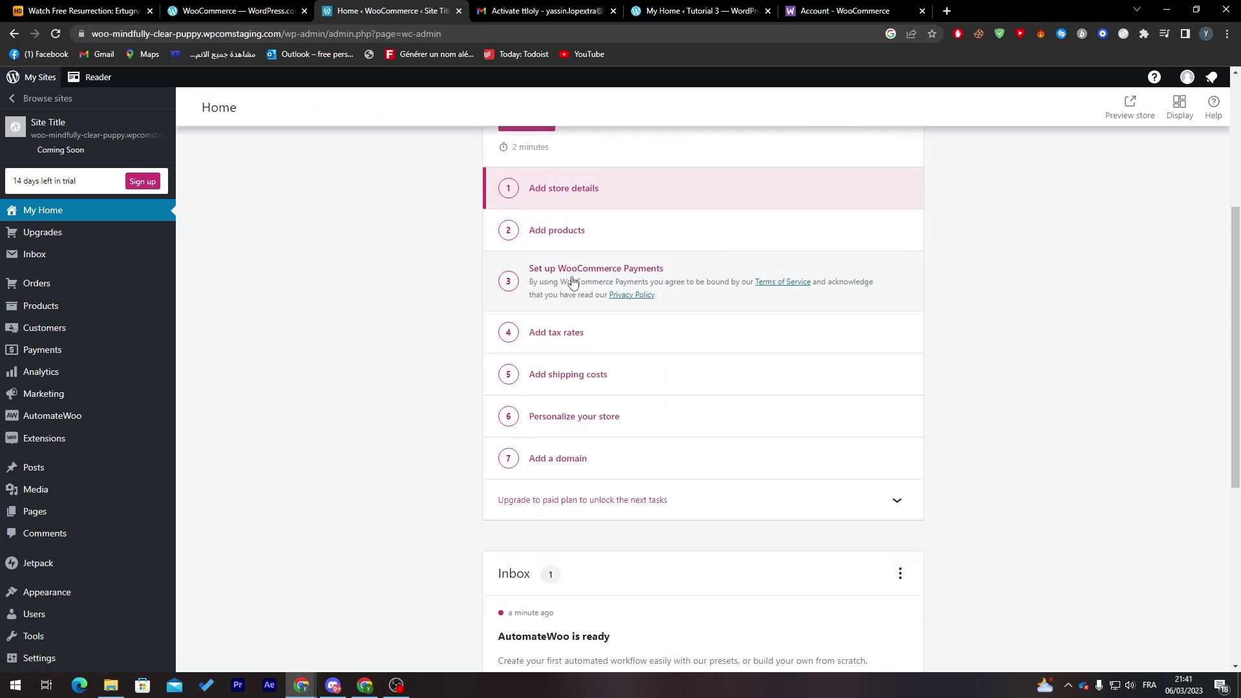
left_click(609, 285)
left_click(822, 7)
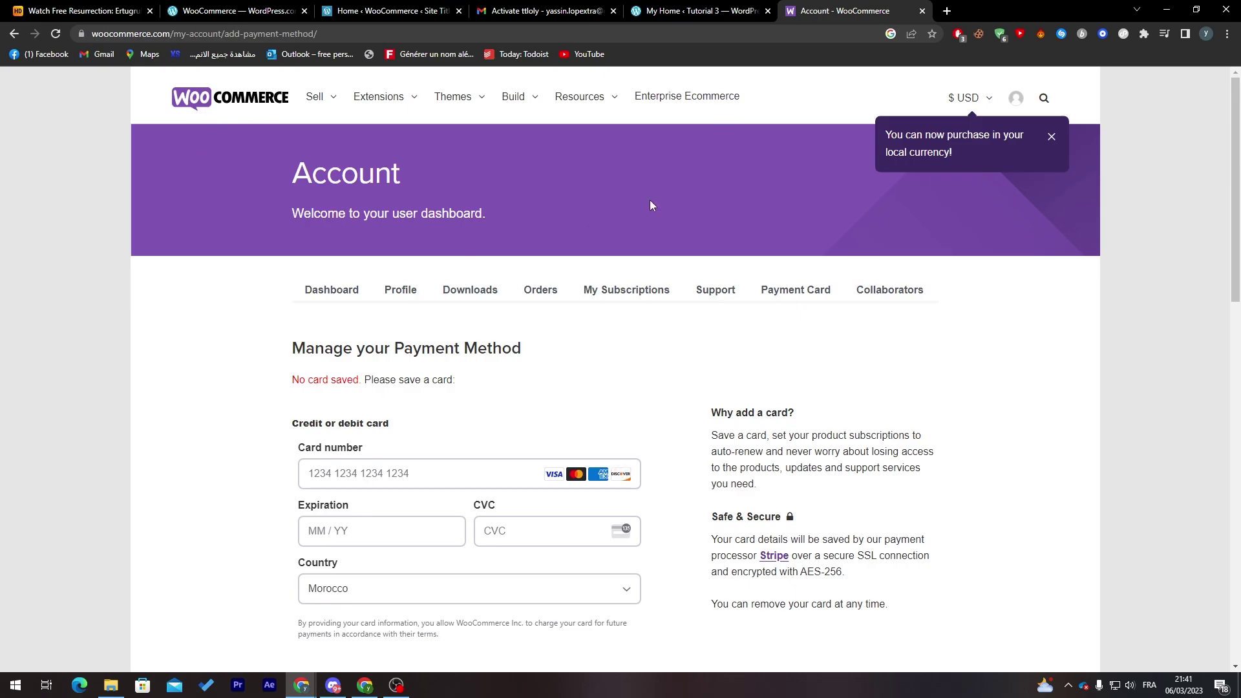
scroll(714, 213, "down", 4)
left_click(387, 202)
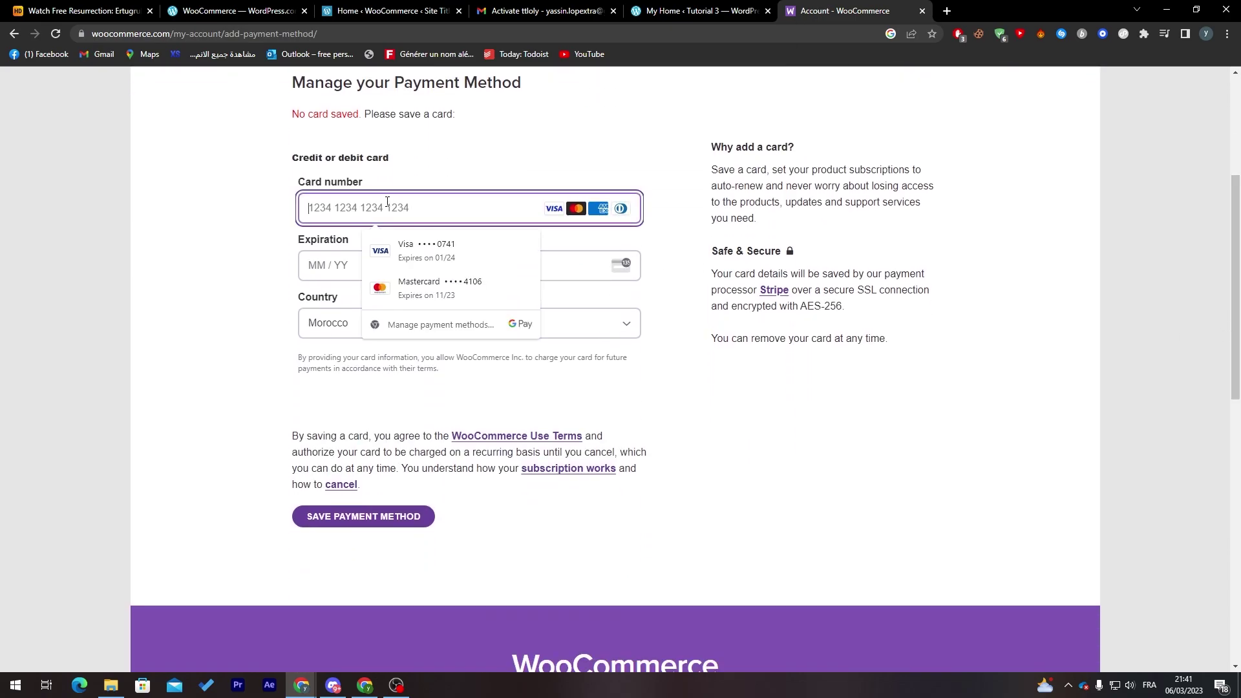
left_click(284, 213)
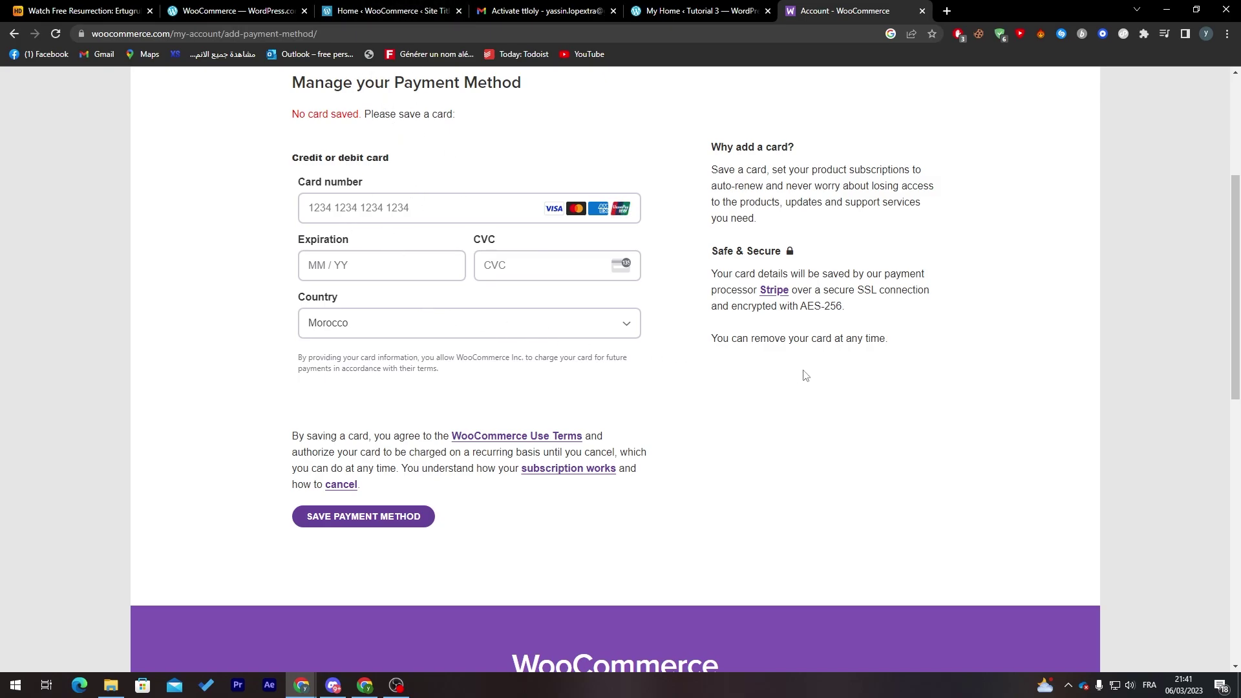
scroll(1218, 271, "up", 2)
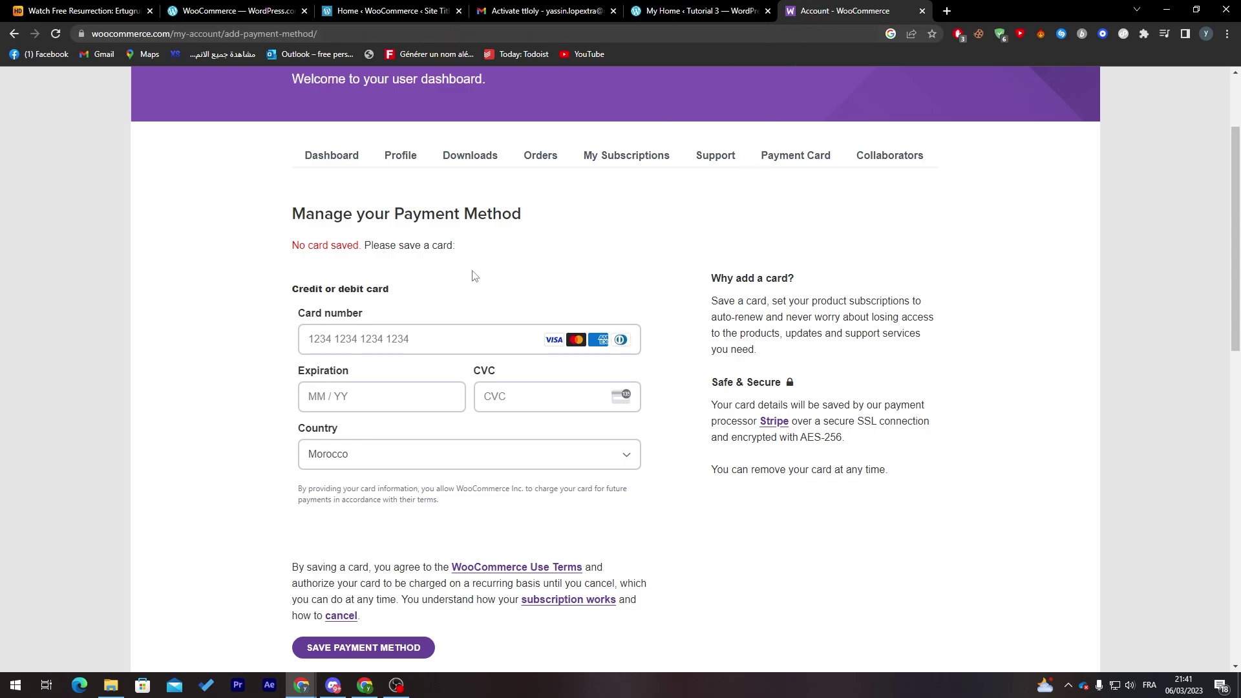
- Open the Stripe link in a new tab, then search 'stripe' and open stripe.com
right_click(779, 425)
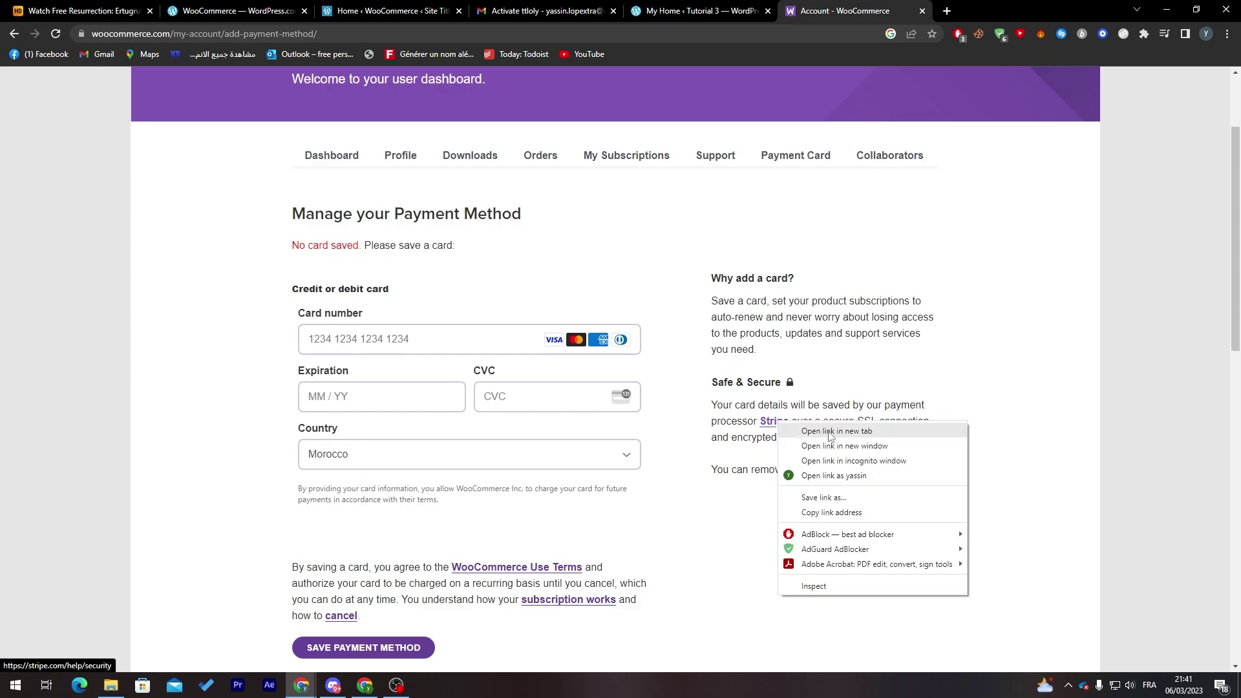
left_click(830, 437)
left_click(964, 8)
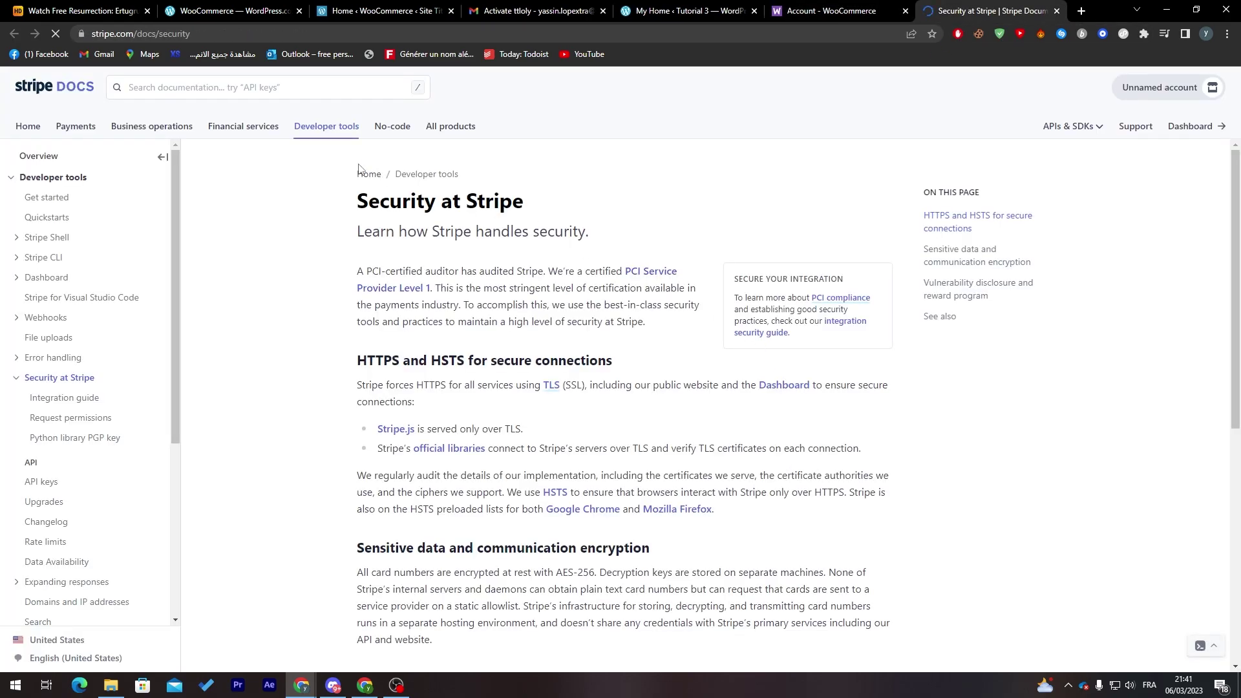
left_click(348, 35)
type("stripe")
key("Return")
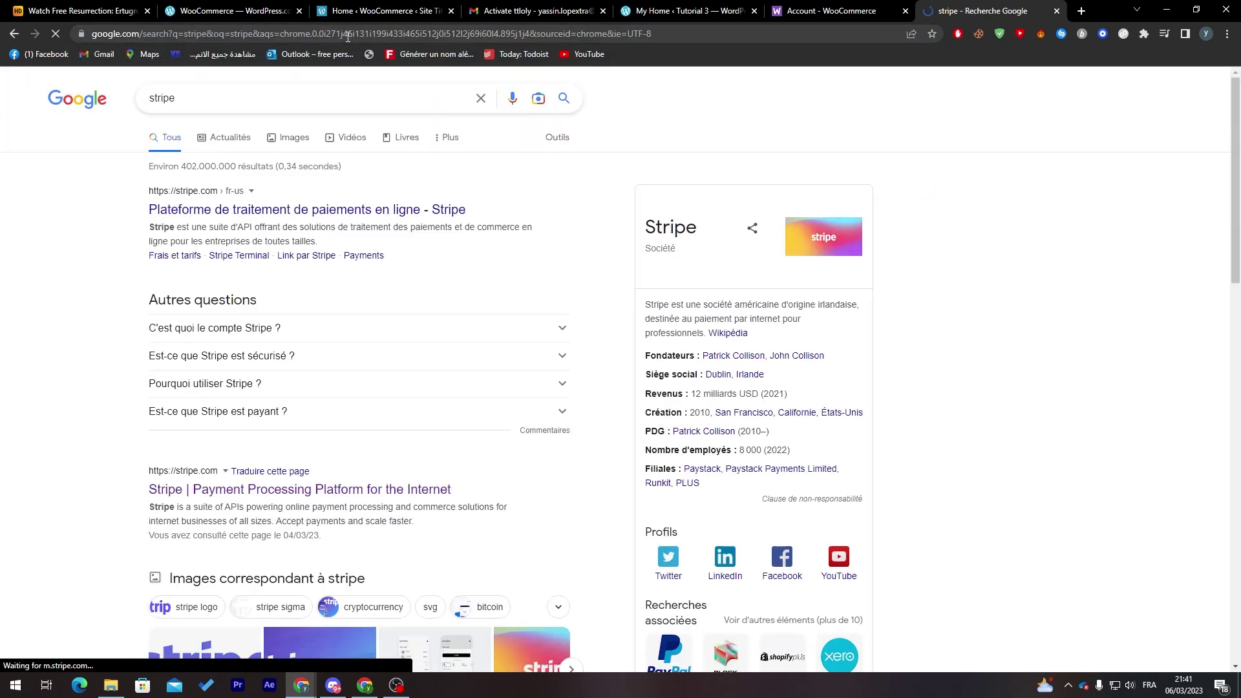
left_click(240, 210)
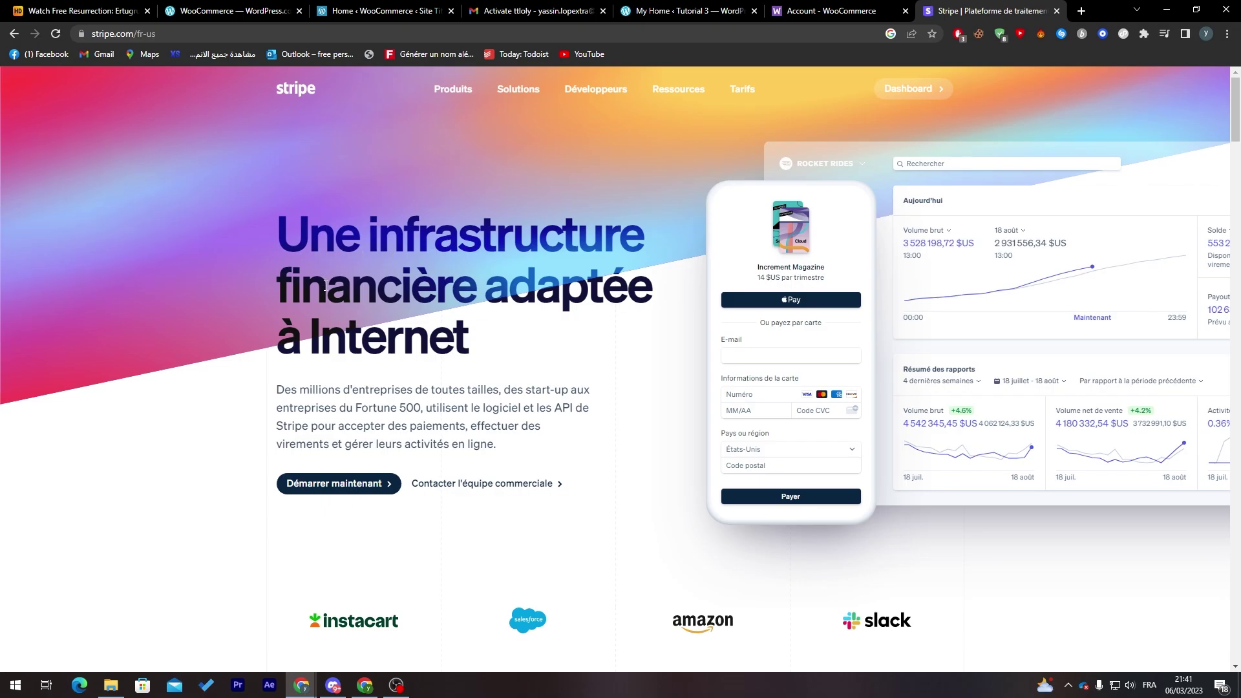
- Open the Stripe dashboard, dismiss the password prompt, and return to WooCommerce.com
left_click_drag(1232, 113, 1195, 80)
left_click(908, 89)
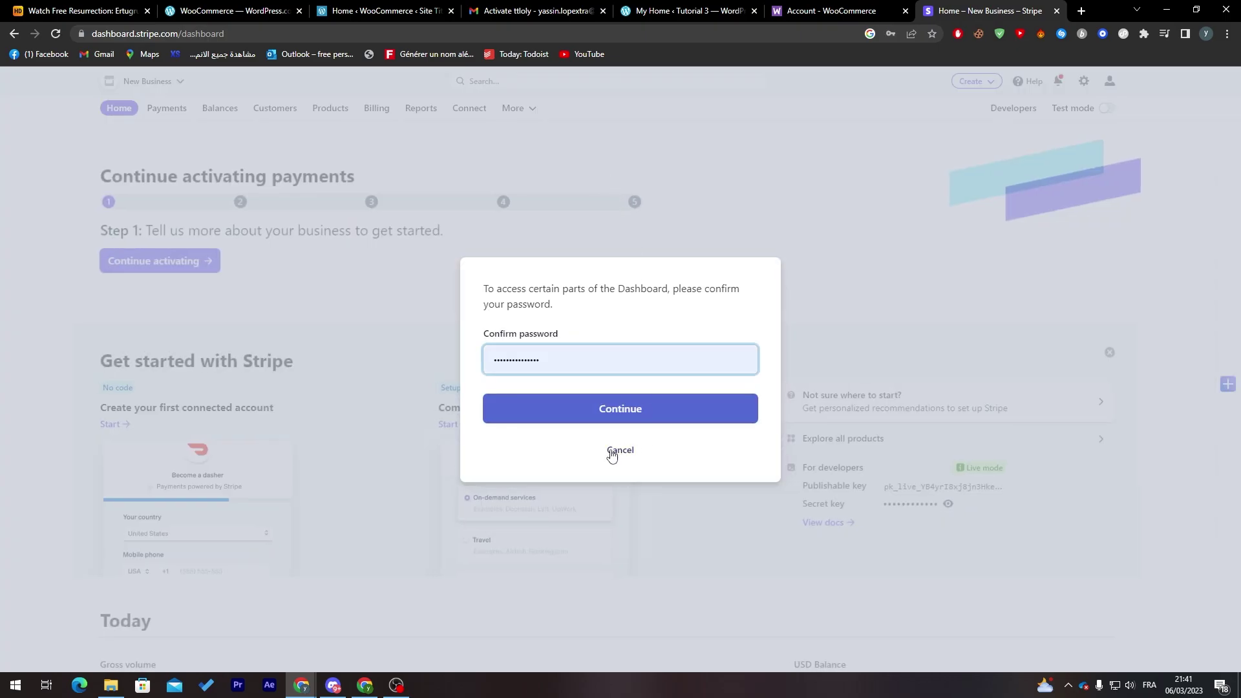
left_click(619, 451)
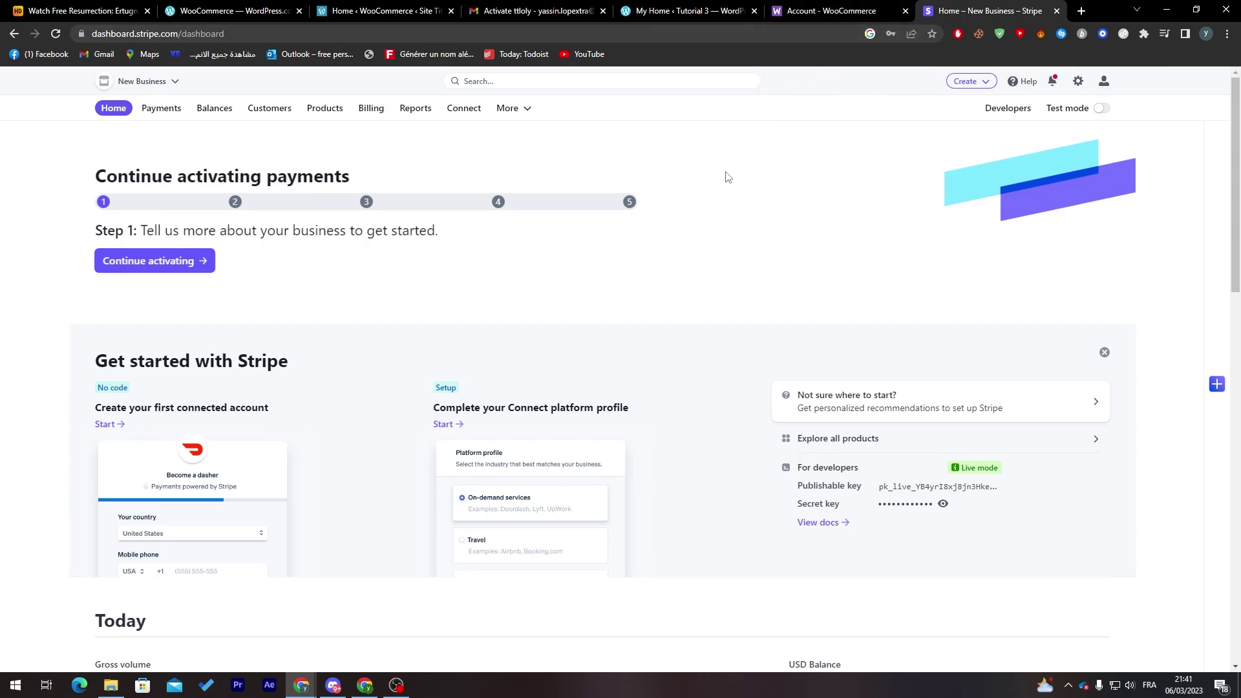
left_click(820, 9)
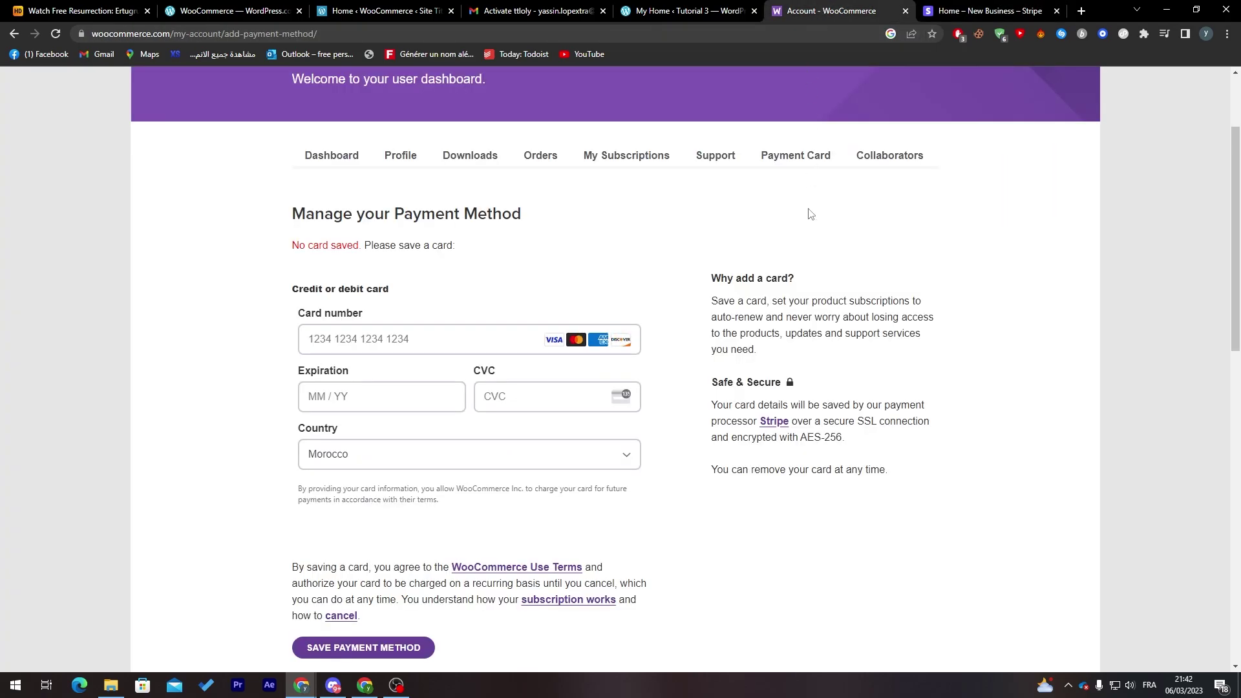
- Check the WordPress.com setup and store payments tabs, dismissing the help popup
scroll(1236, 249, "up", 2)
left_click(259, 16)
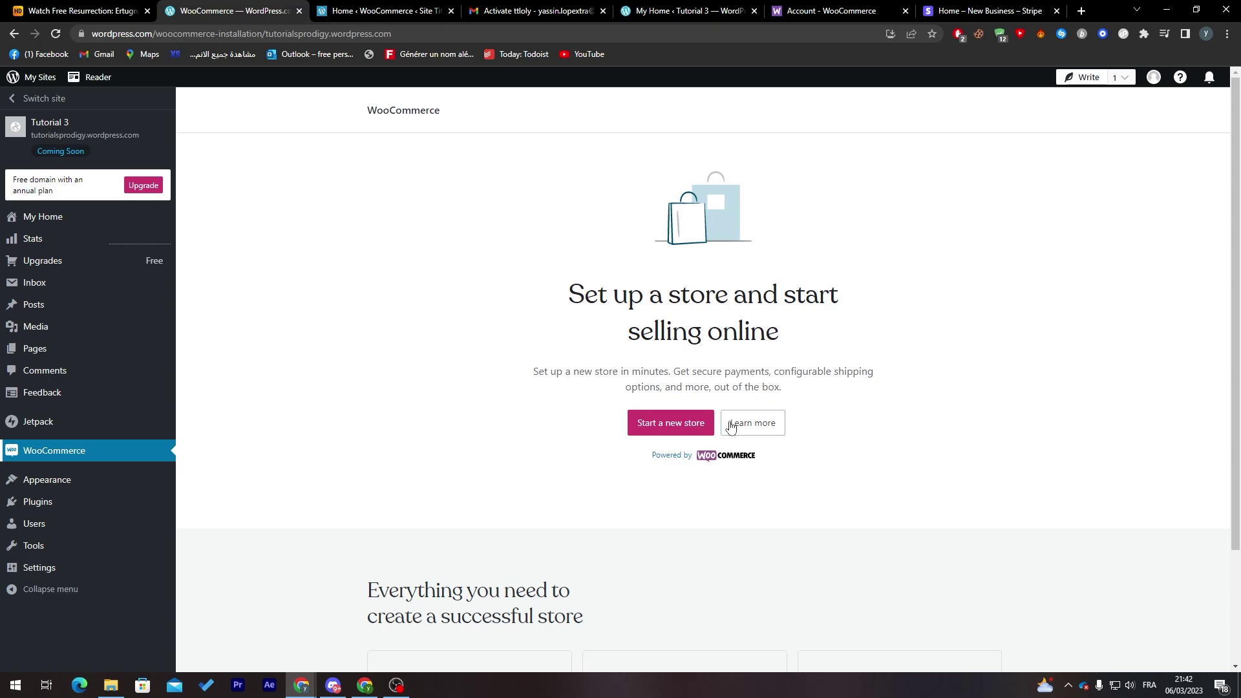
scroll(992, 374, "down", 2)
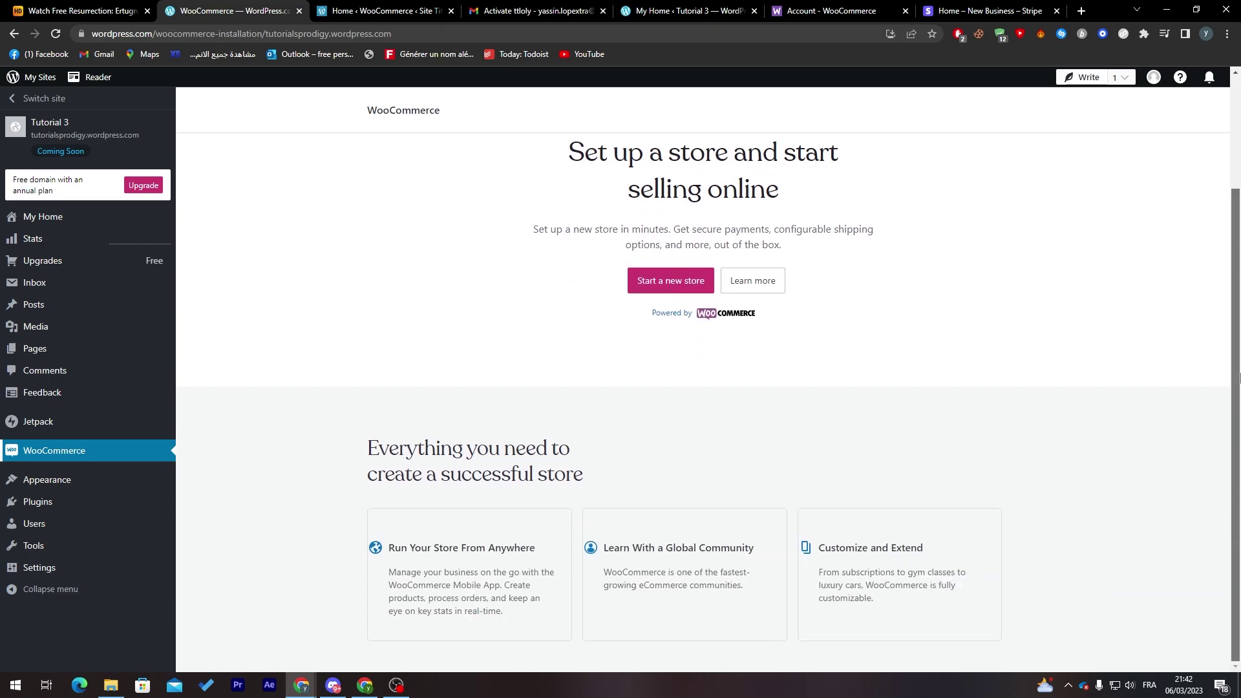
left_click(381, 11)
left_click(1196, 229)
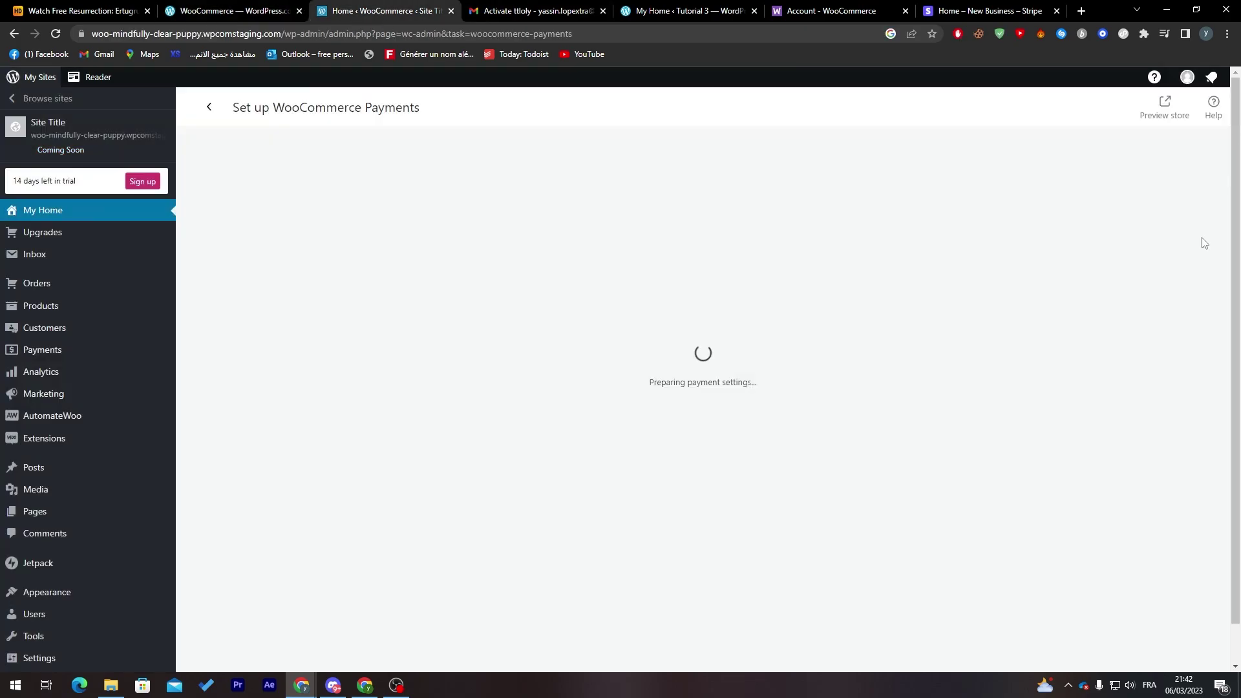
left_click_drag(646, 373, 760, 395)
left_click(761, 395)
- Close the local-currency notice, reload the Payment Card page, then switch to the Stripe dashboard
left_click(813, 8)
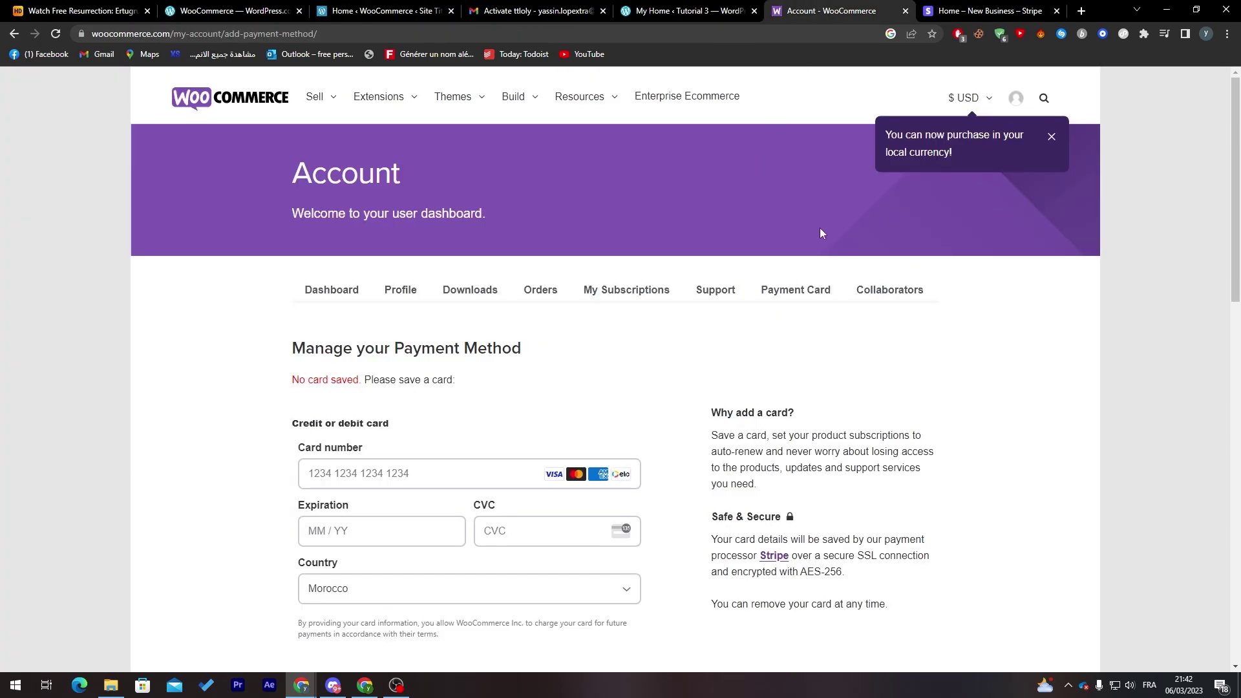
left_click(1047, 138)
mouse_move(1012, 100)
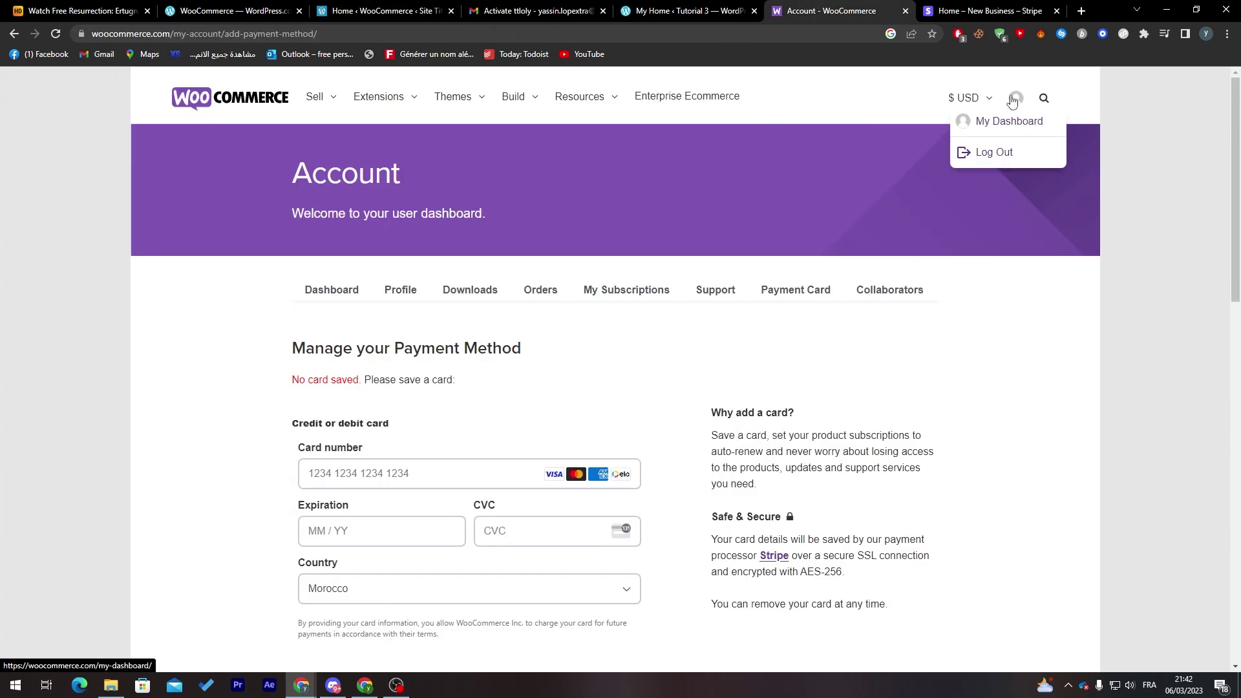
left_click(790, 299)
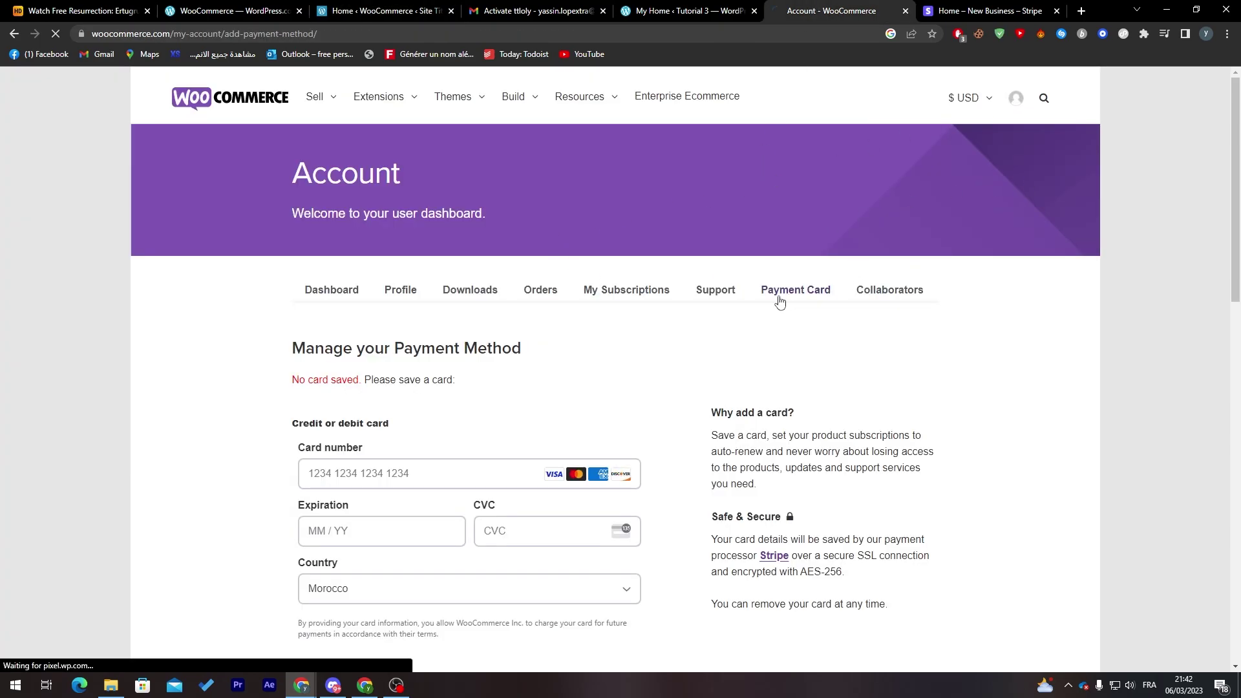
left_click_drag(1228, 239, 1228, 317)
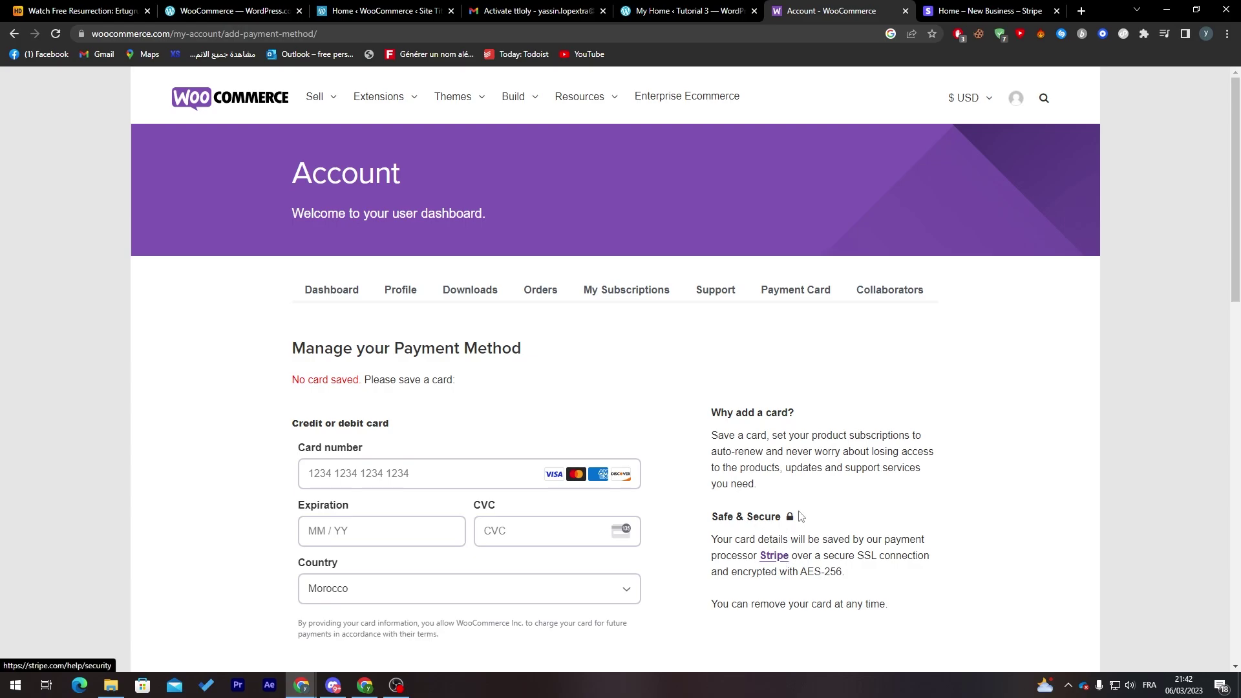
left_click(976, 10)
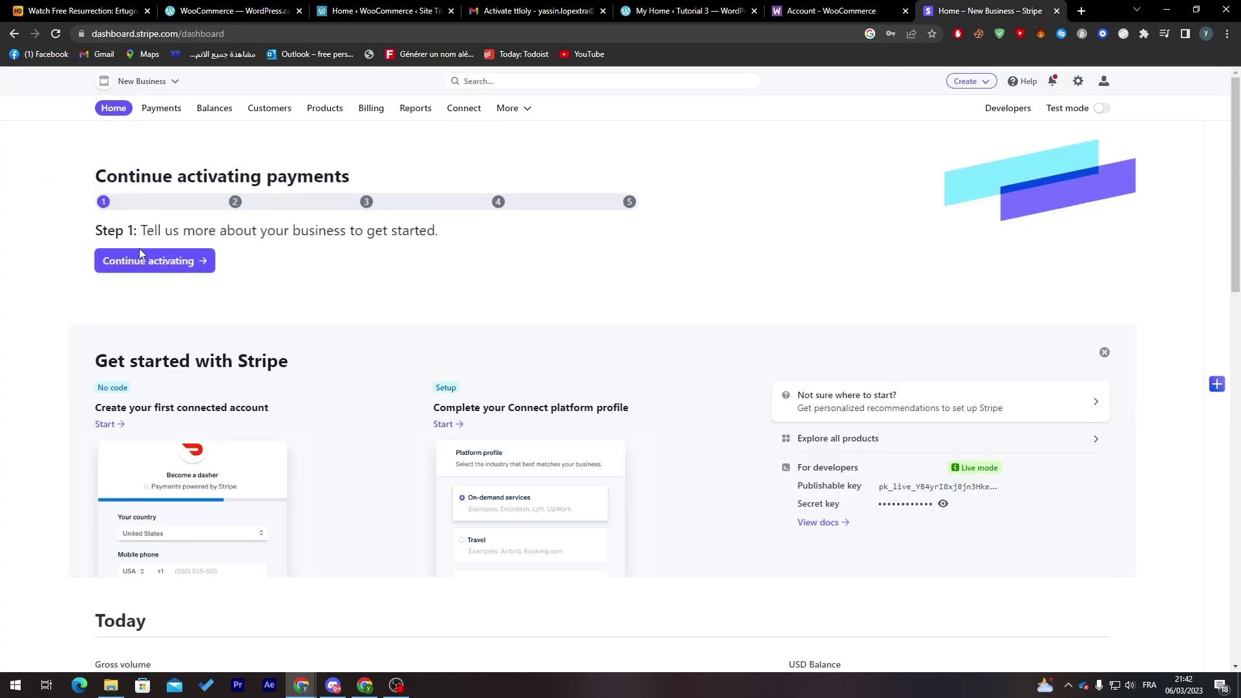
- Go to Stripe's Payments page and view the 'Choose how to start collecting payments' options
left_click(164, 113)
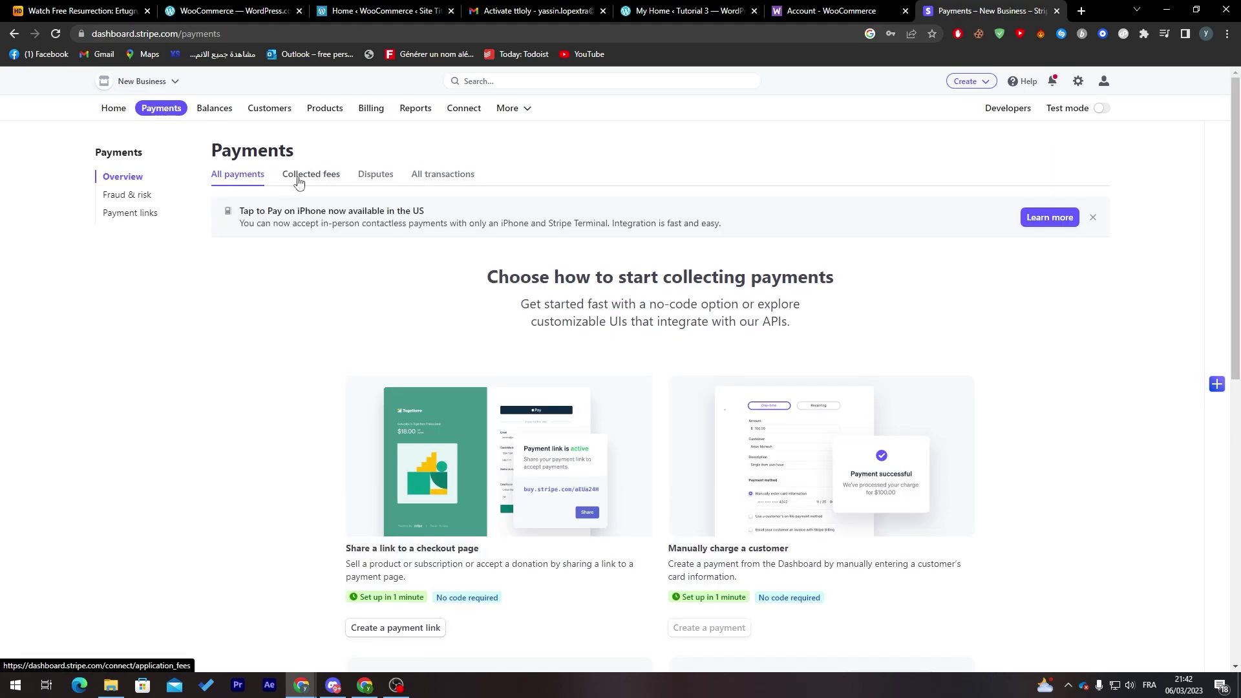
left_click_drag(1239, 262, 1175, 299)
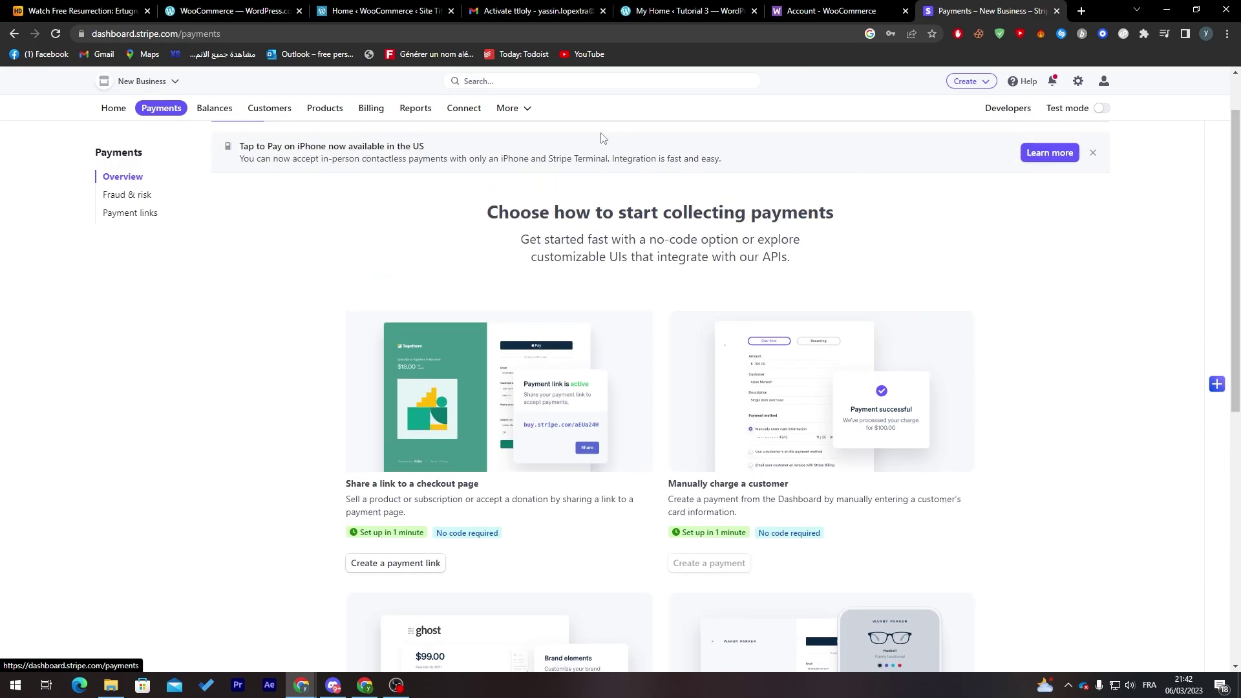